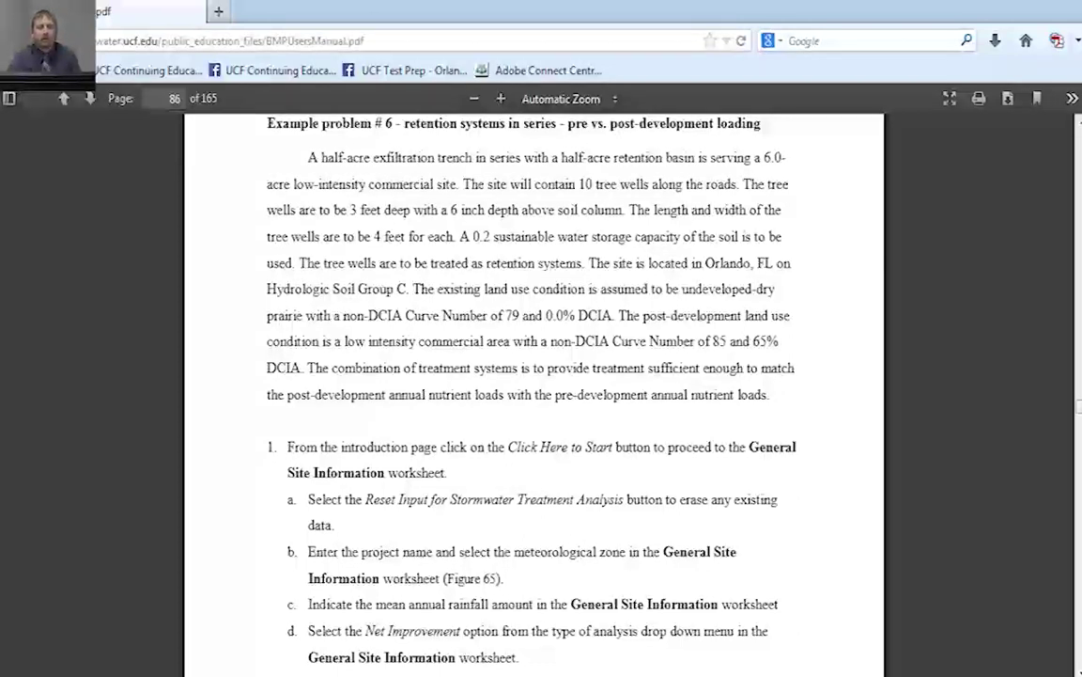
Review the Example Problem 6 Summary document in Word, and switch to the BMP Analysis_Aid Protected Version workbook in Excel.
mouse_move(333, 674)
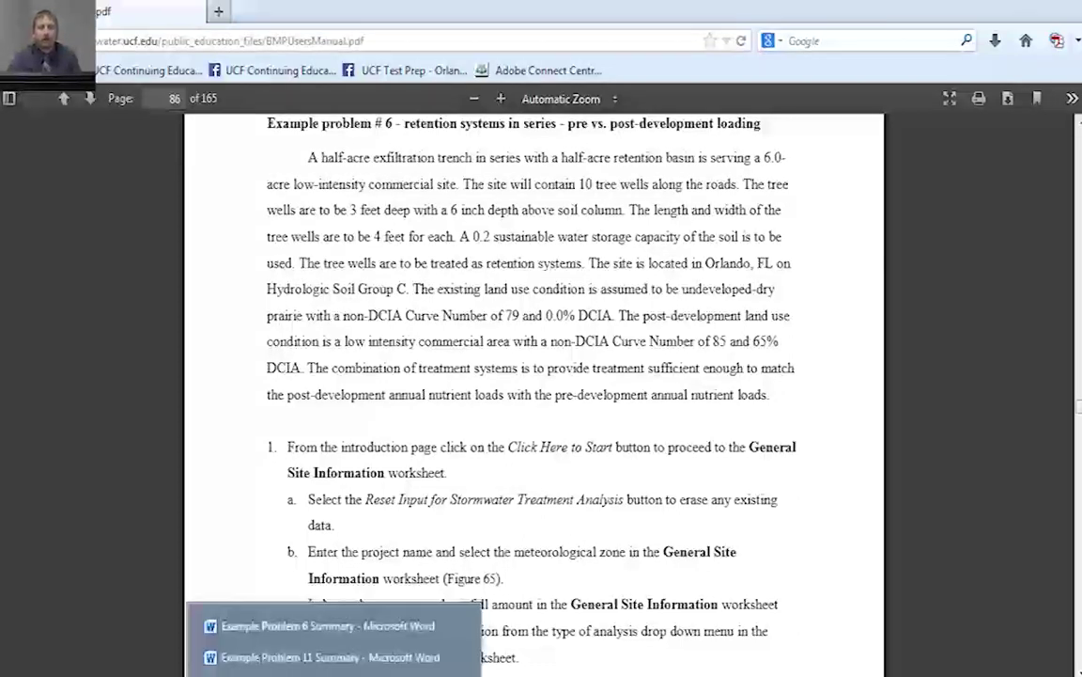
left_click(324, 624)
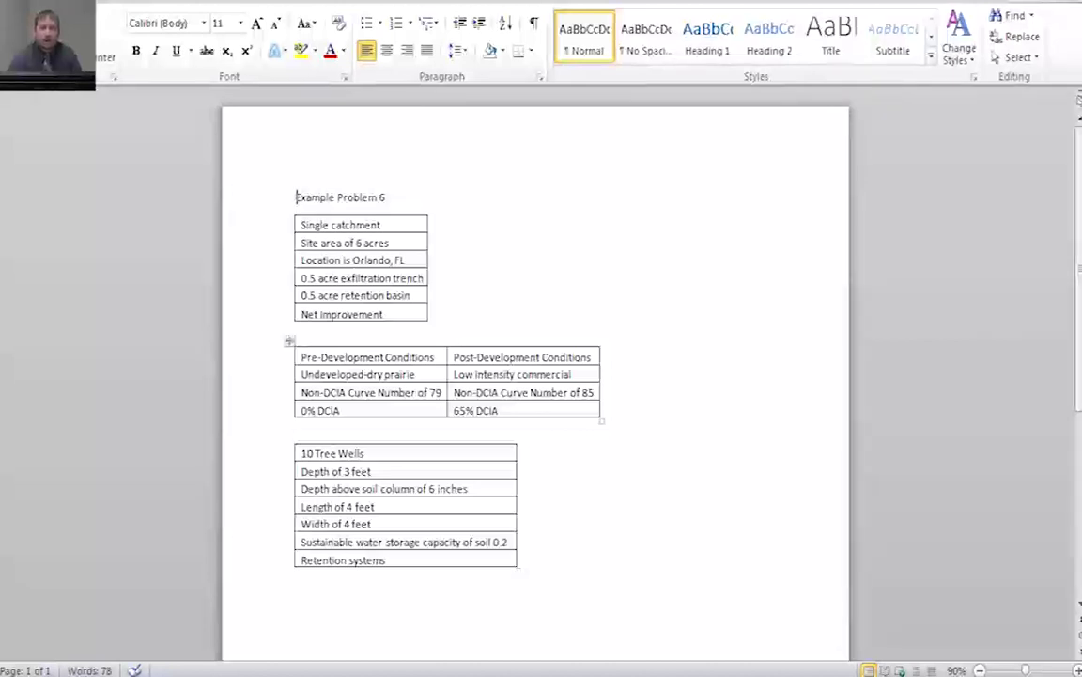
mouse_move(387, 675)
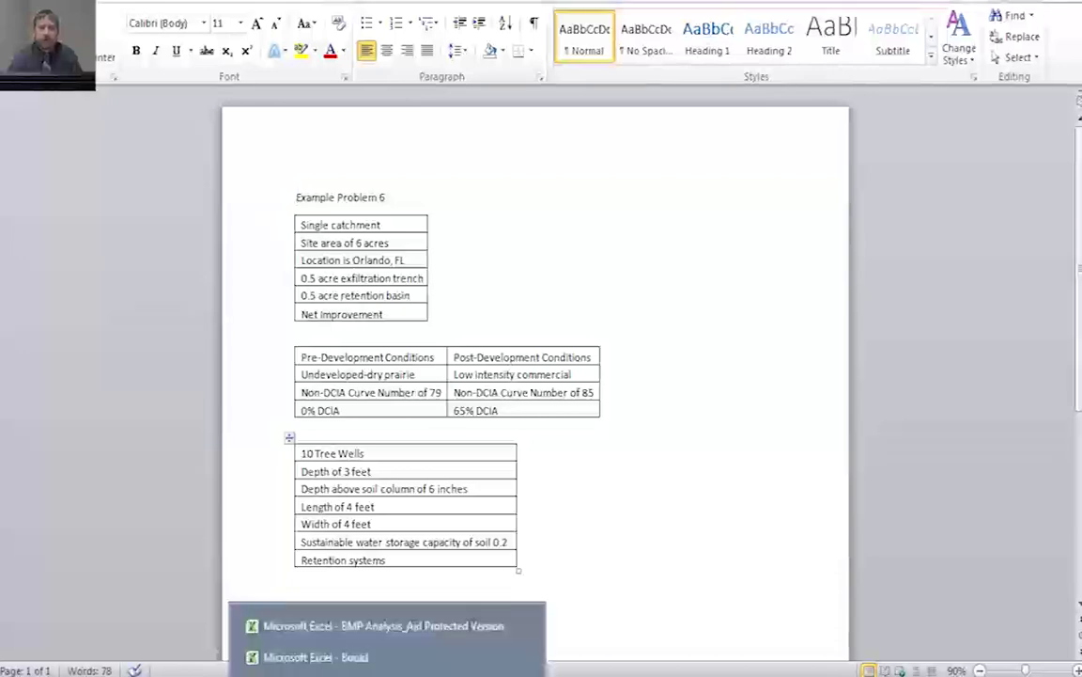
left_click(383, 625)
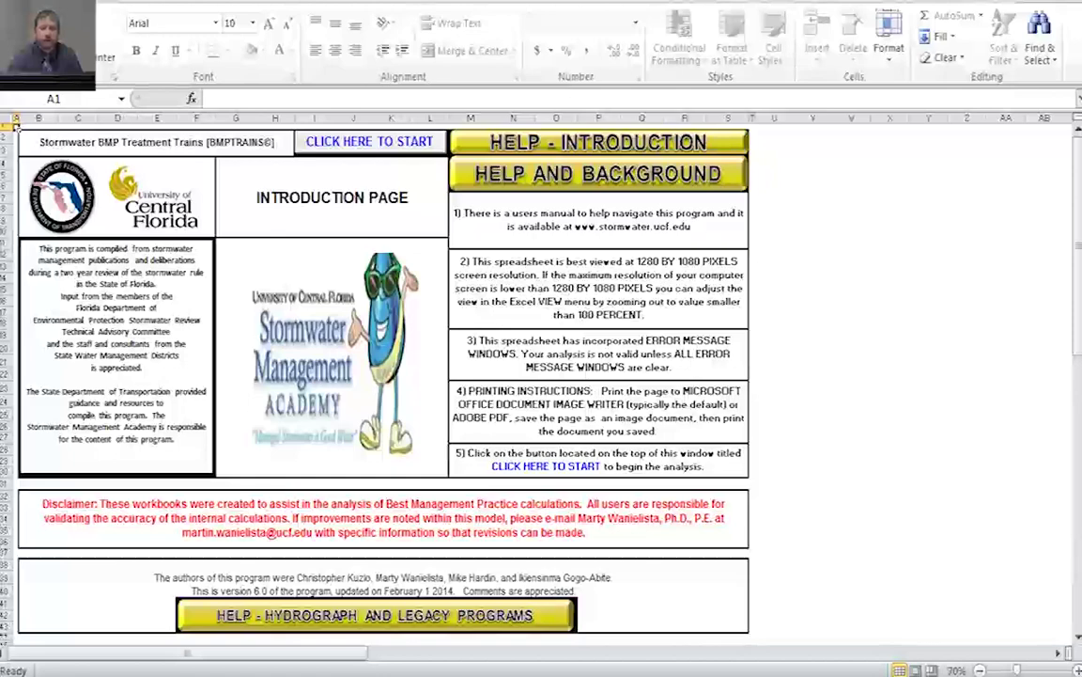
Start the analysis from the introduction page and reset all previous input data for the stormwater treatment analysis.
left_click(364, 139)
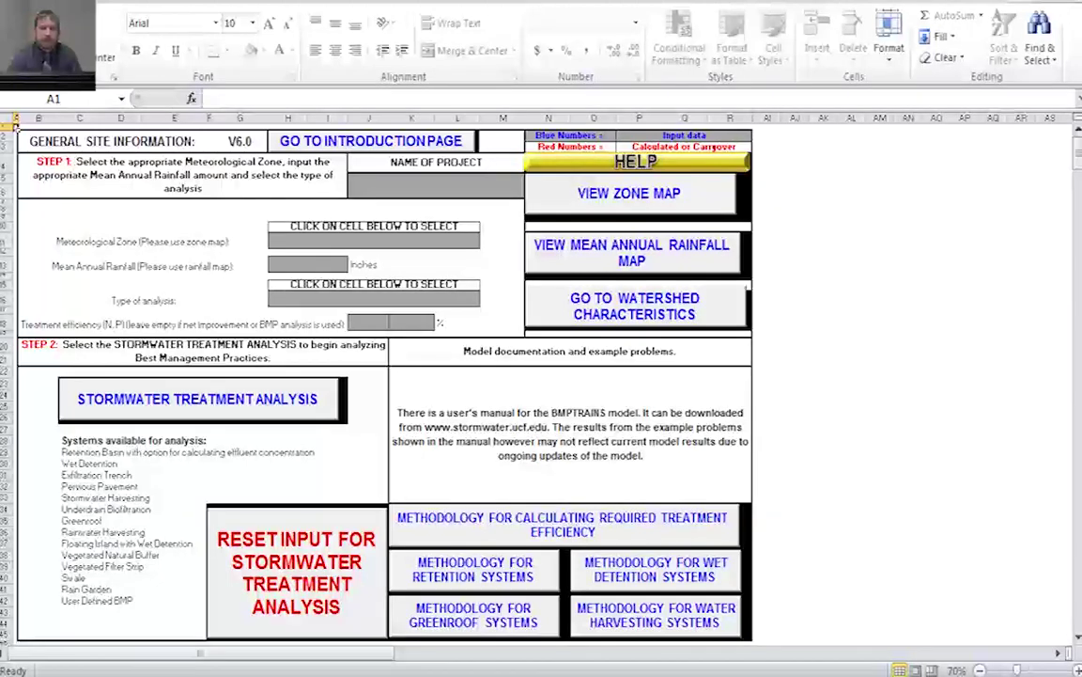
left_click(296, 572)
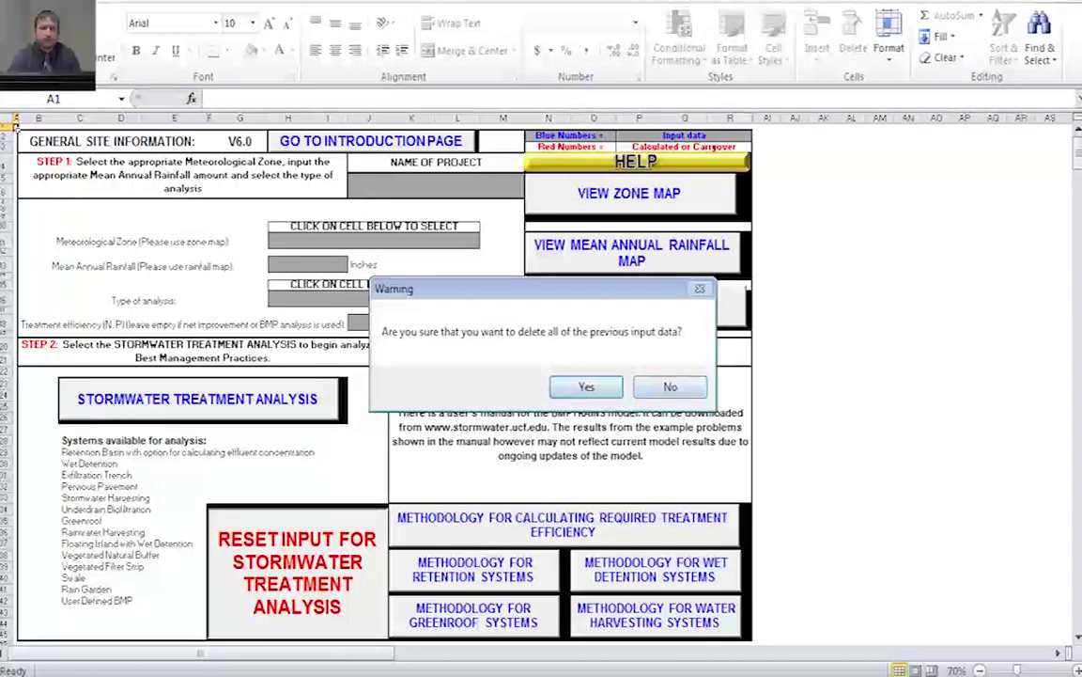
key("Return")
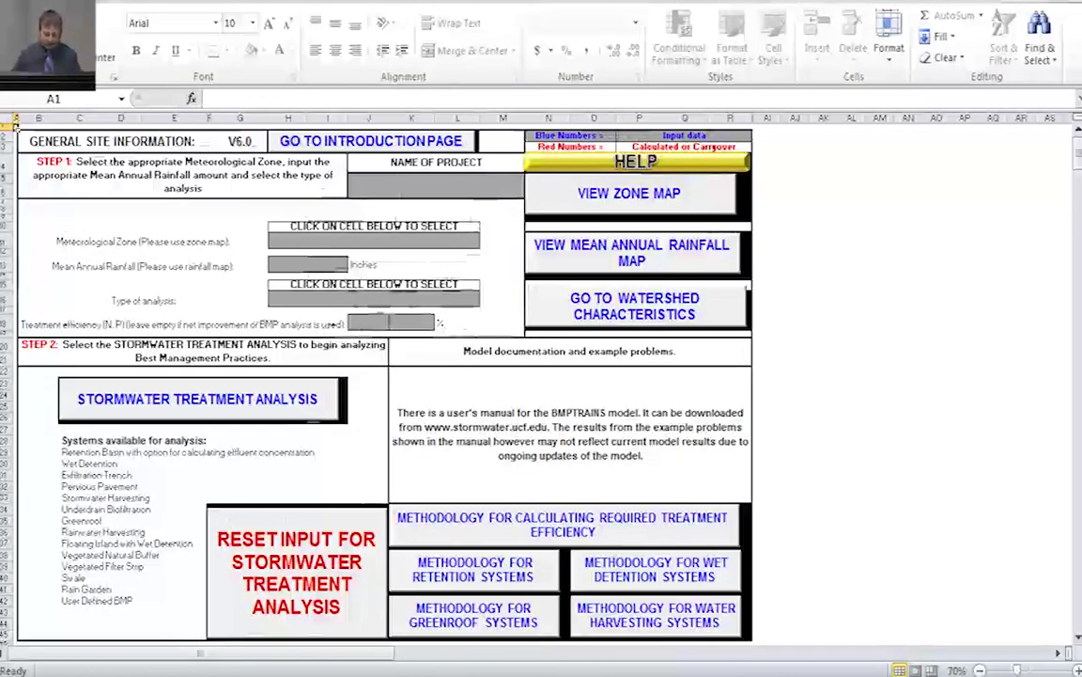
Name the project Example Problem 6 in the general site information.
left_click(435, 185)
key("ctrl+shift+greater")
key("ctrl+shift+greater")
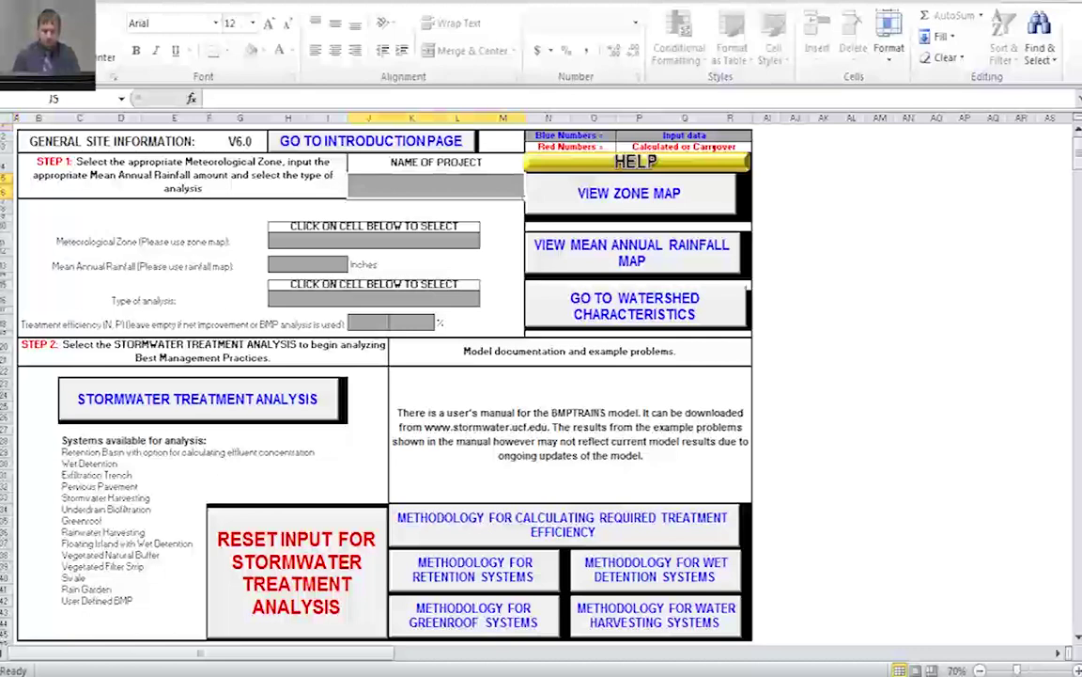
type("E")
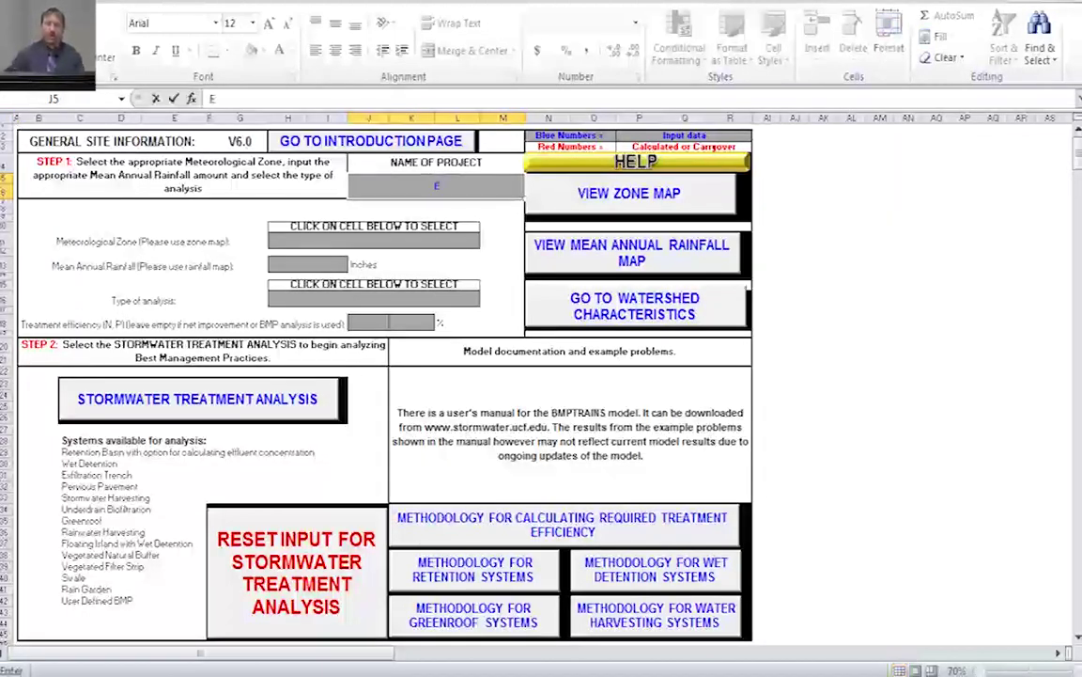
type("xample P")
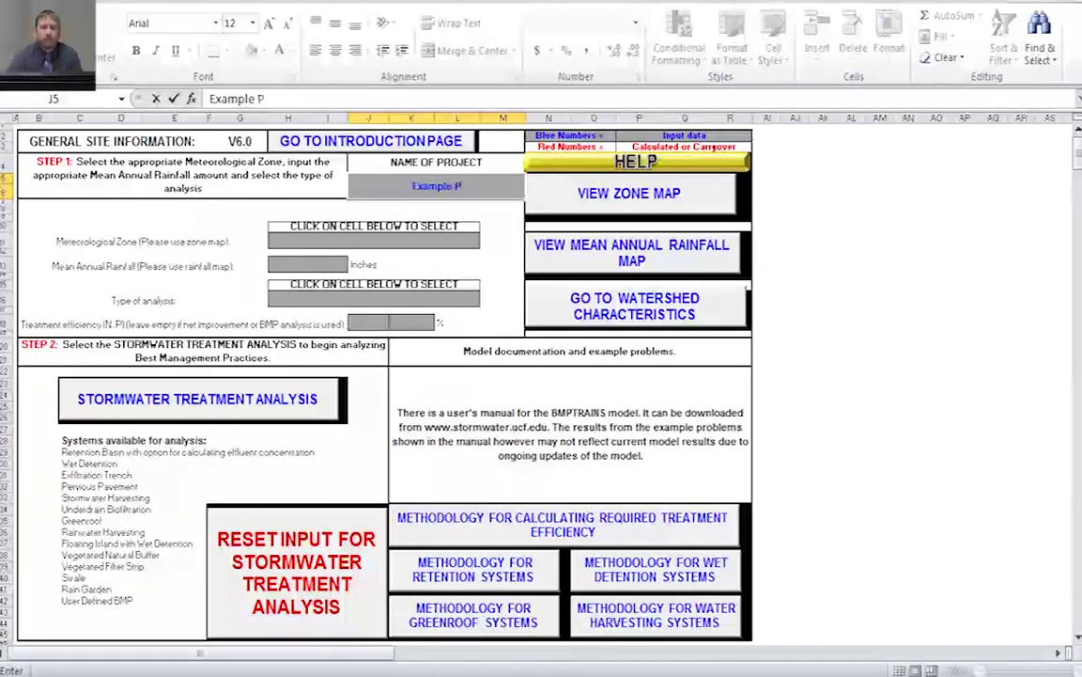
type("roblem 6")
key("Return")
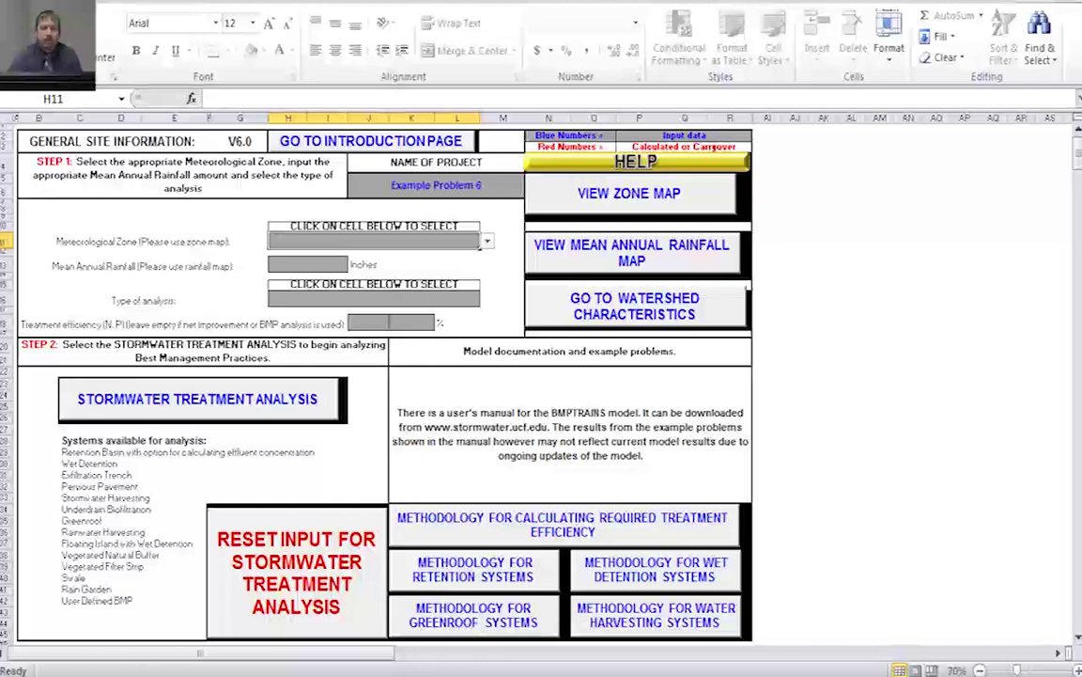
Check Orlando's location on the Florida zone map and set the meteorological zone to Zone 2.
left_click(628, 192)
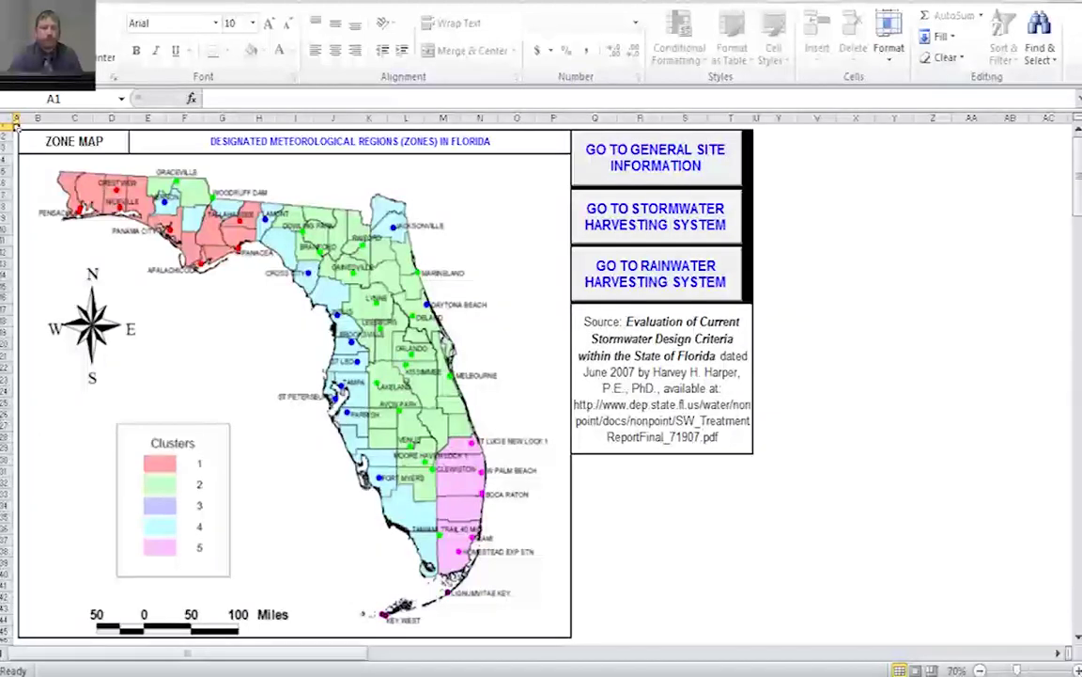
key("ctrl+Page_Up")
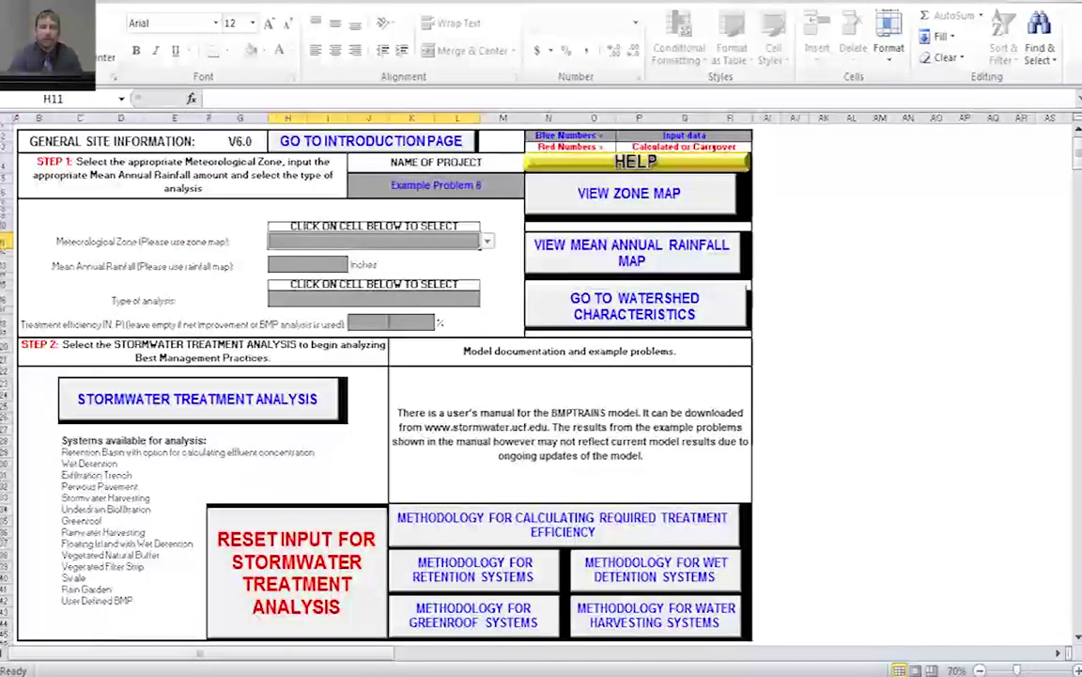
key("alt+Down")
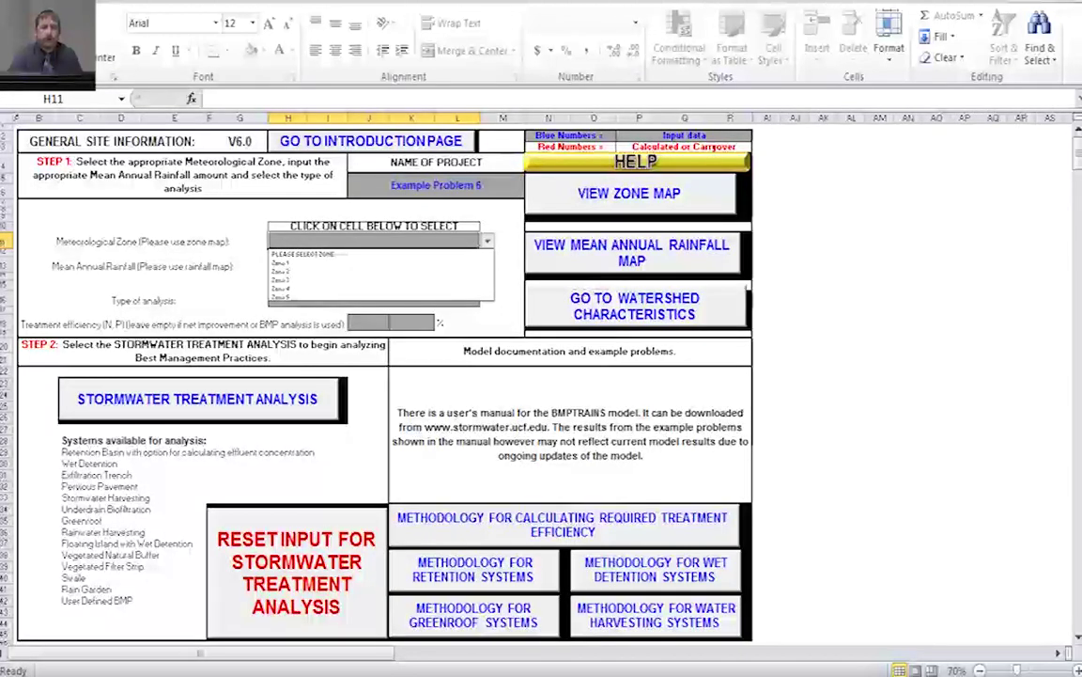
key("Down")
key("Down")
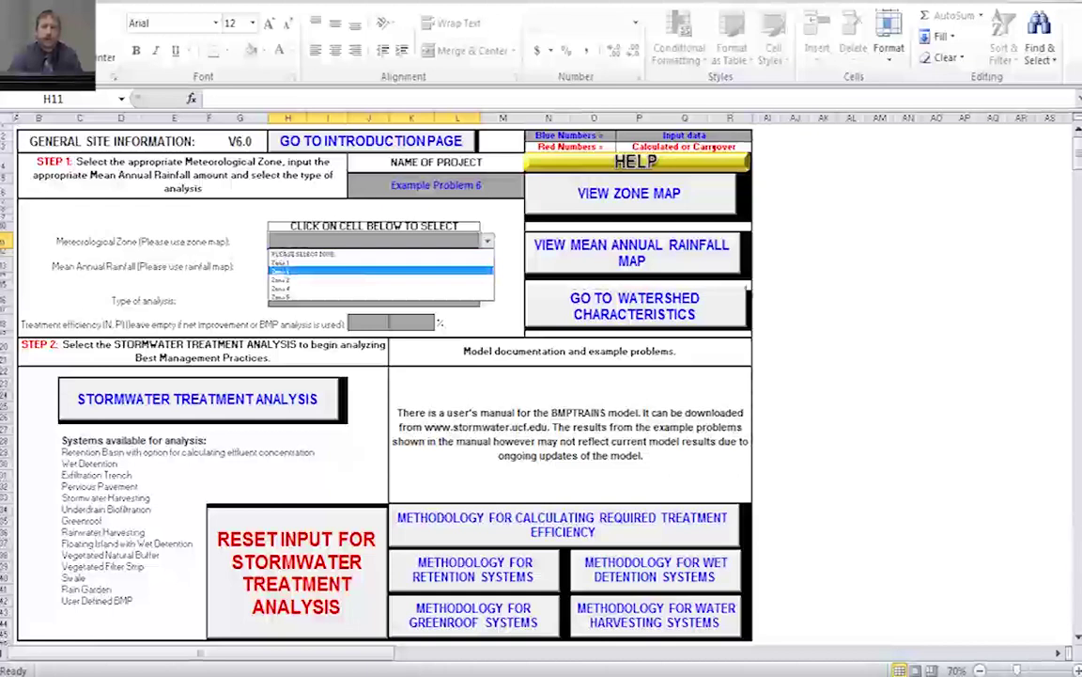
key("Return")
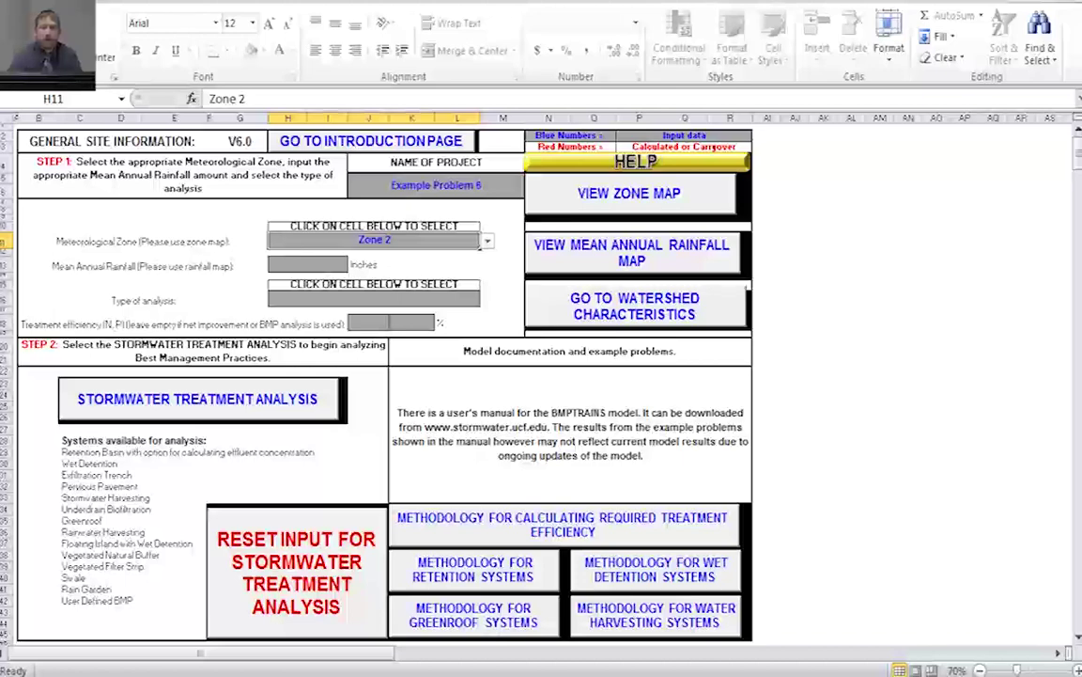
Consult the mean annual rainfall map's expanded central region and set the mean annual rainfall to 51 inches.
left_click(631, 252)
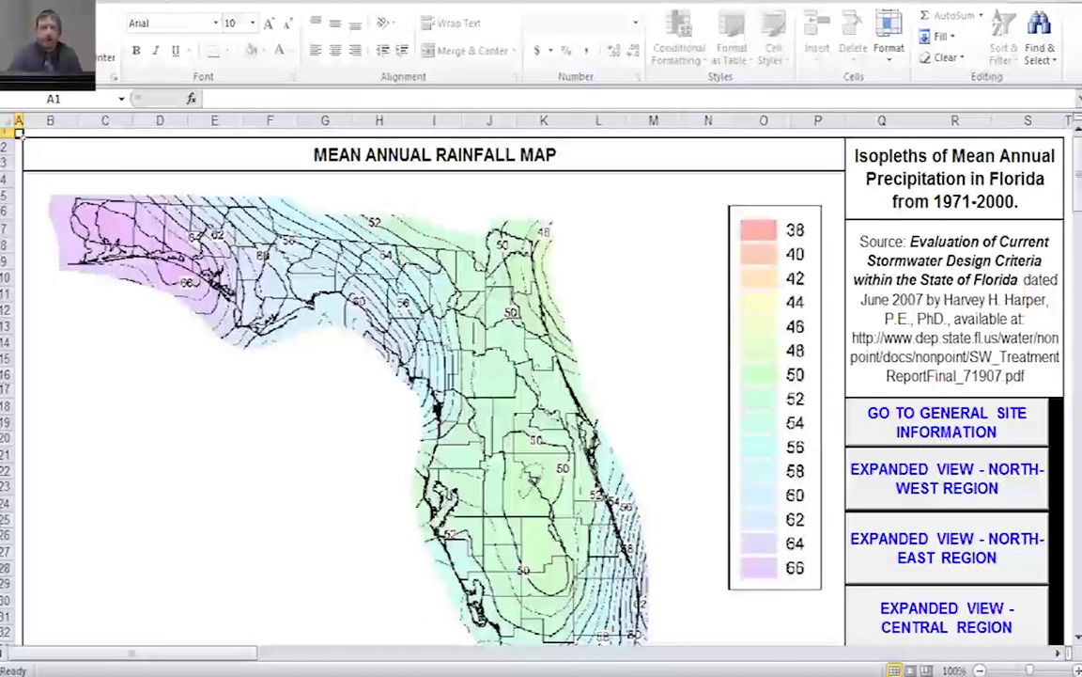
scroll(432, 376, "down", 1)
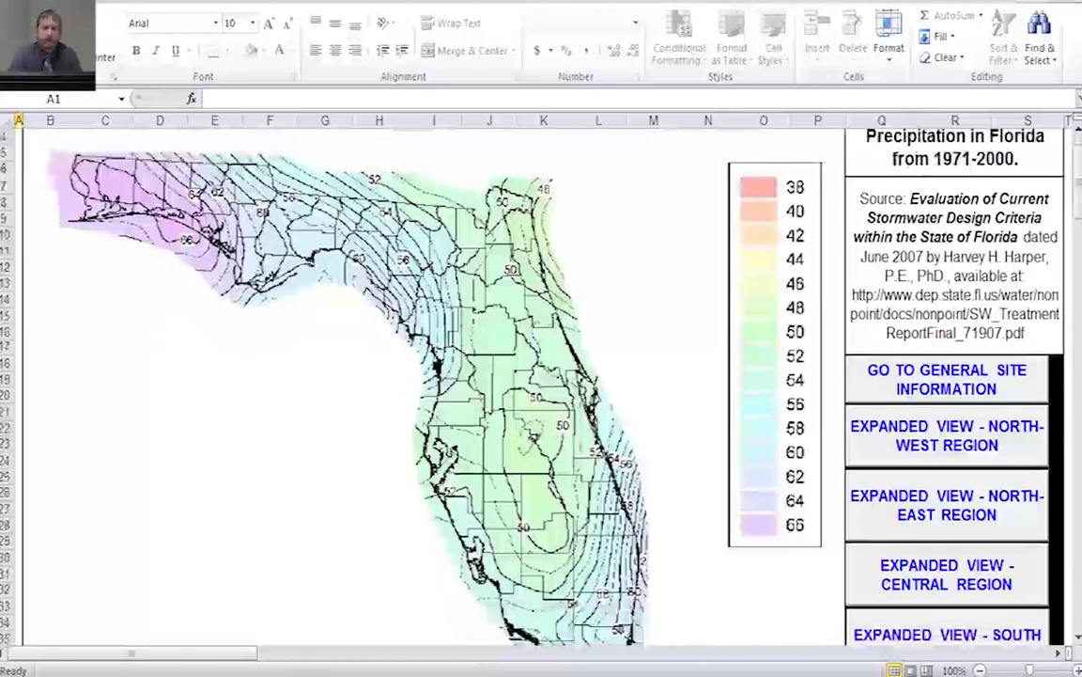
left_click(948, 574)
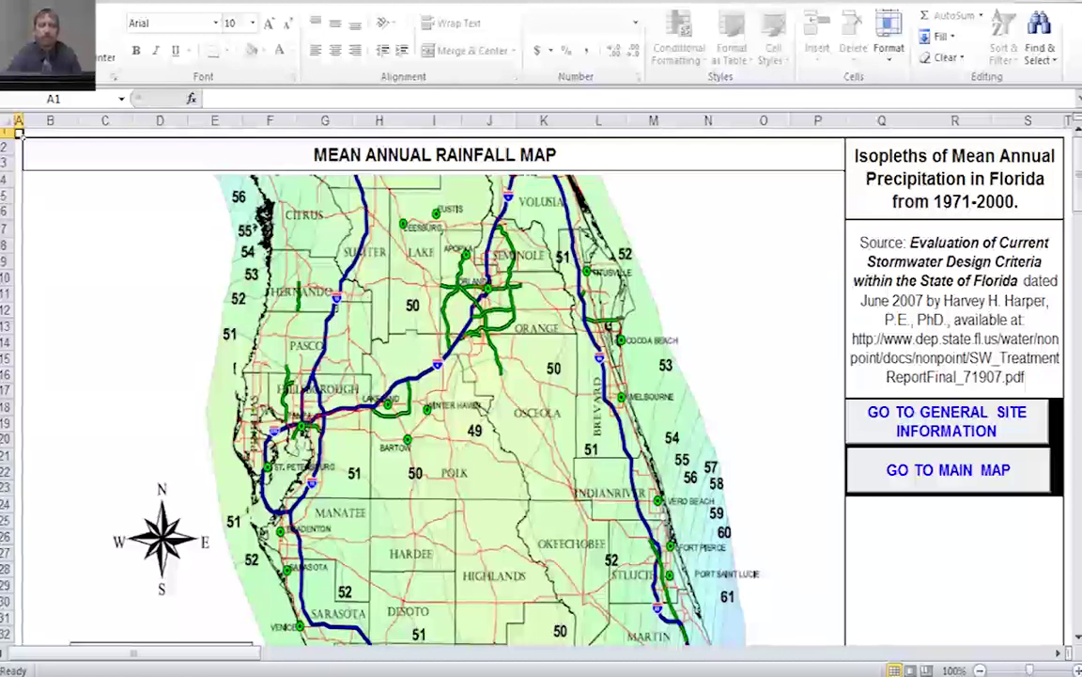
left_click(947, 422)
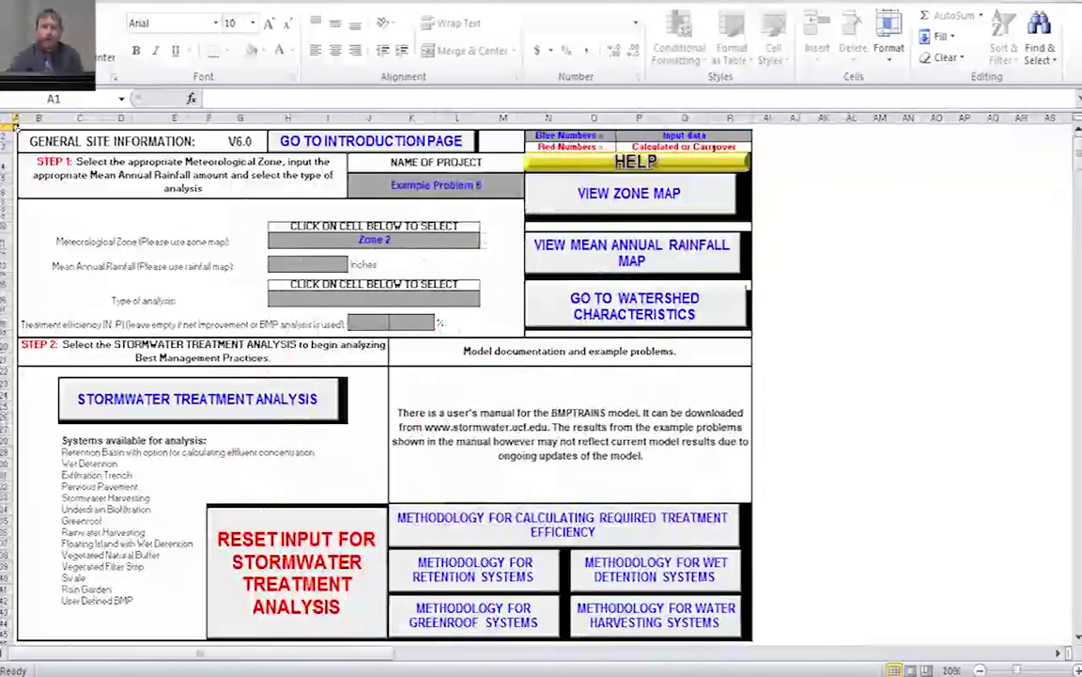
left_click(308, 265)
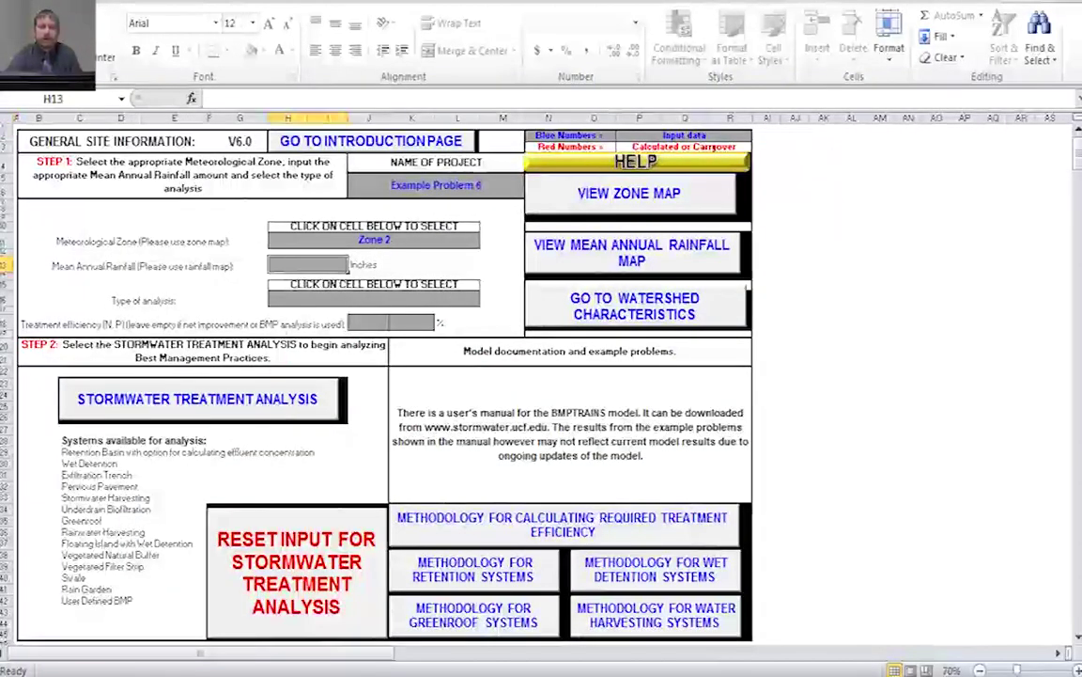
type("51")
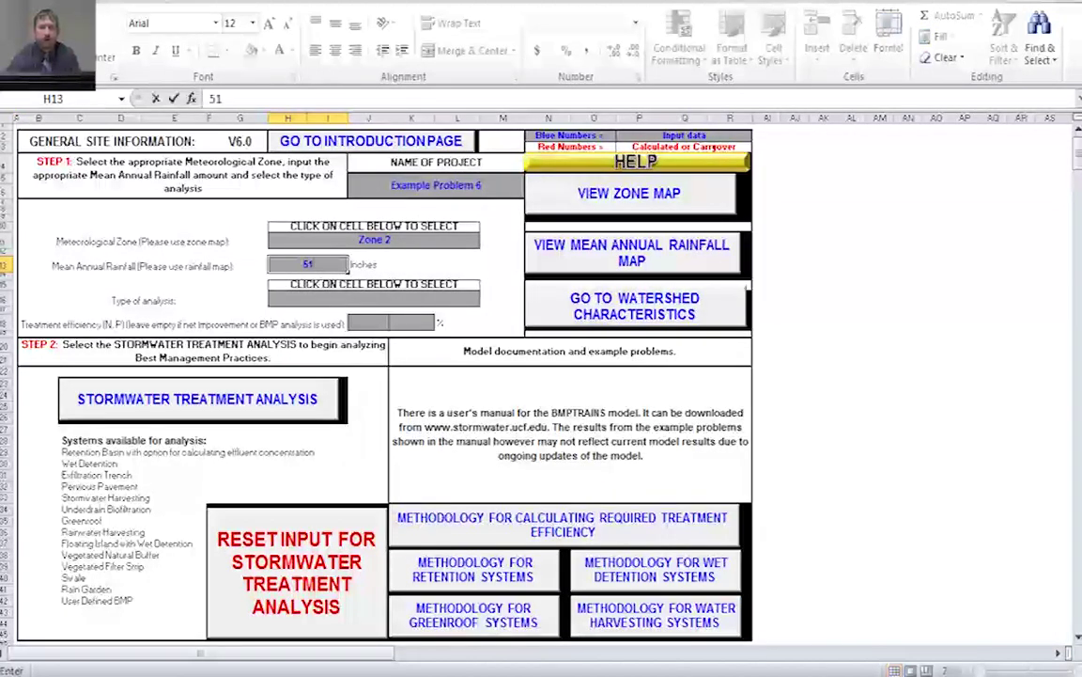
key("Return")
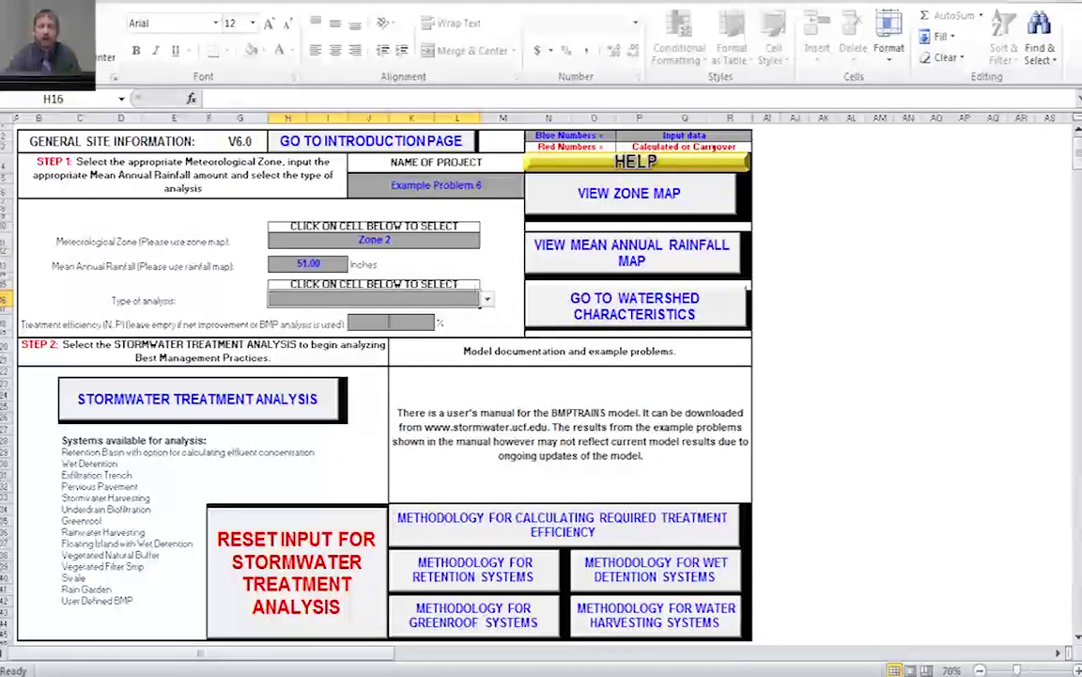
Review the available types of analysis and set the type of analysis to Net improvement.
key("alt+Down")
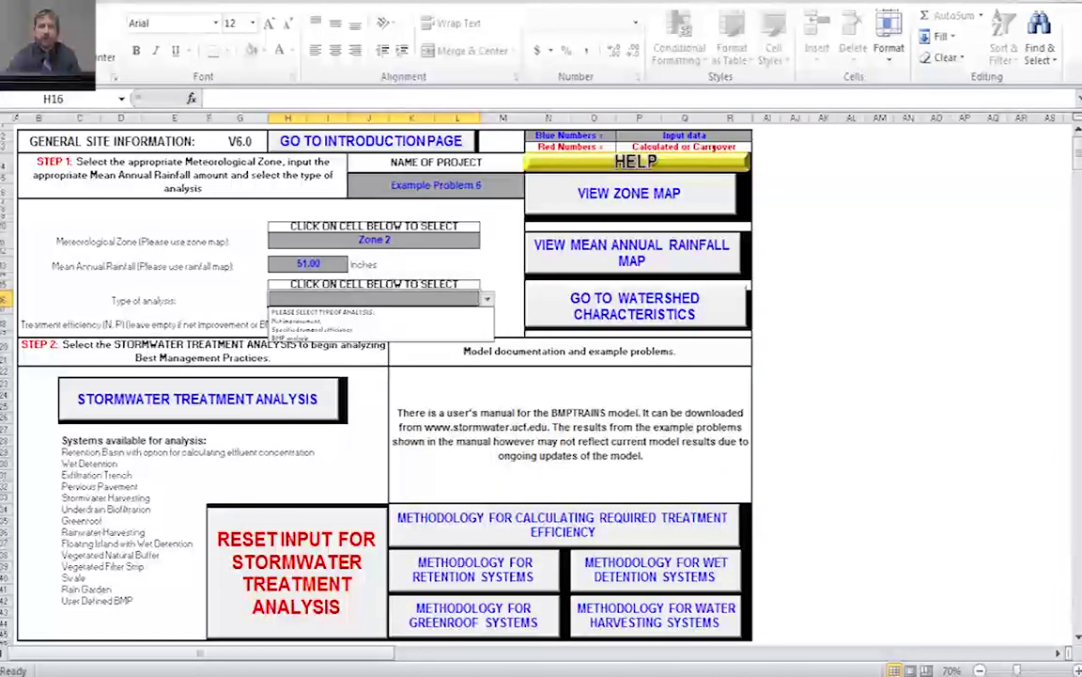
key("Down")
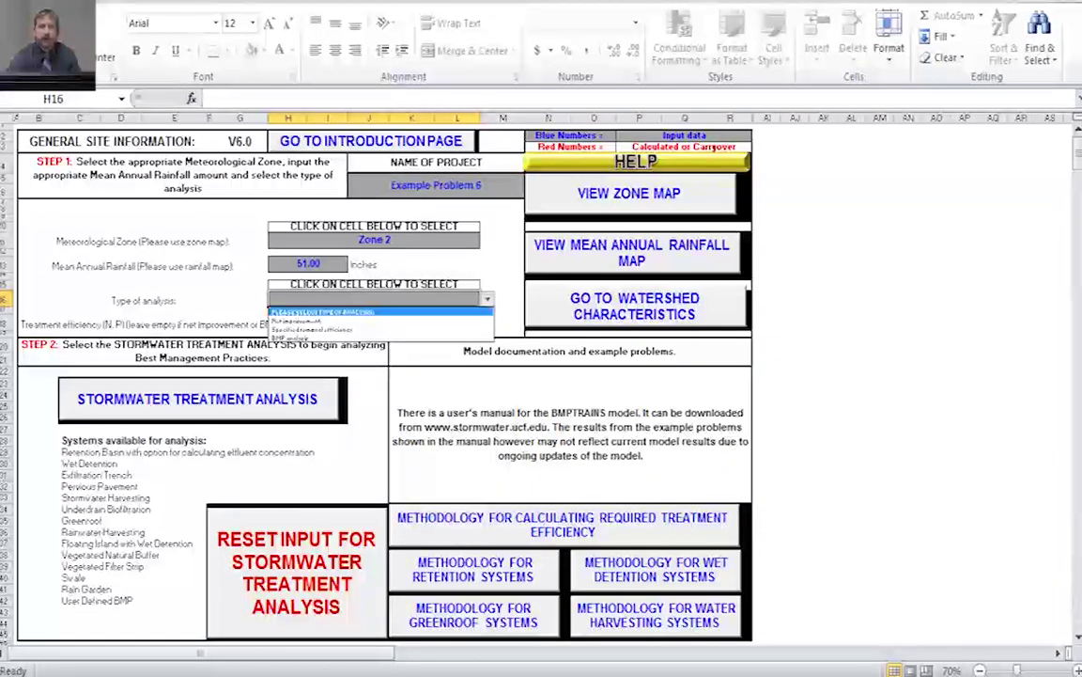
key("Down")
key("Down")
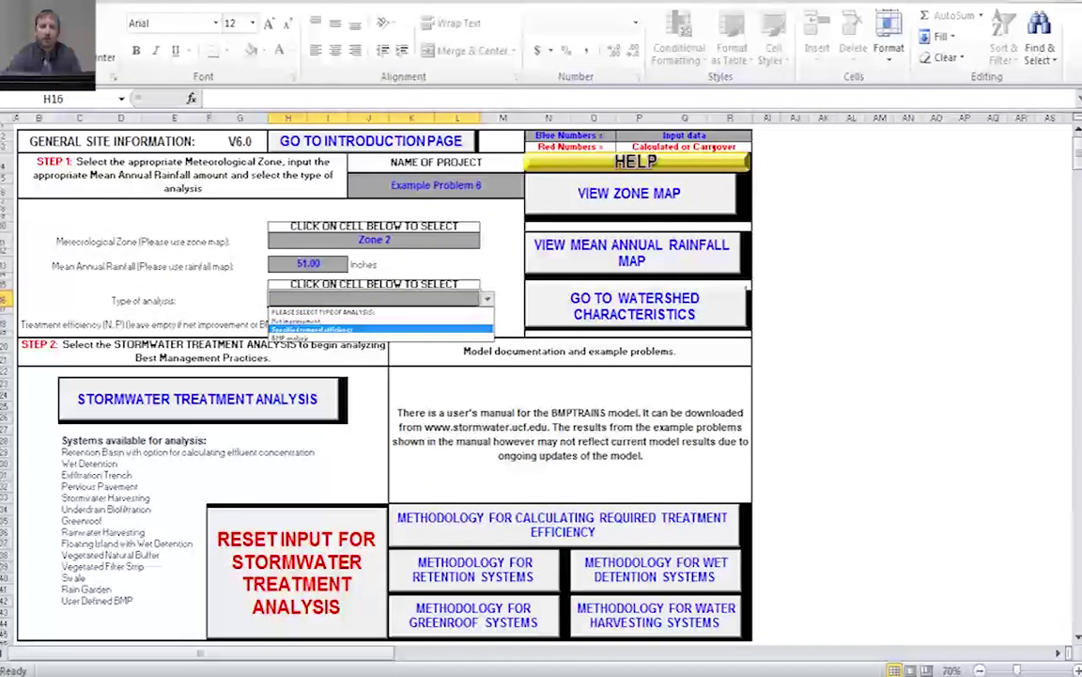
key("Down")
key("Up")
key("Up")
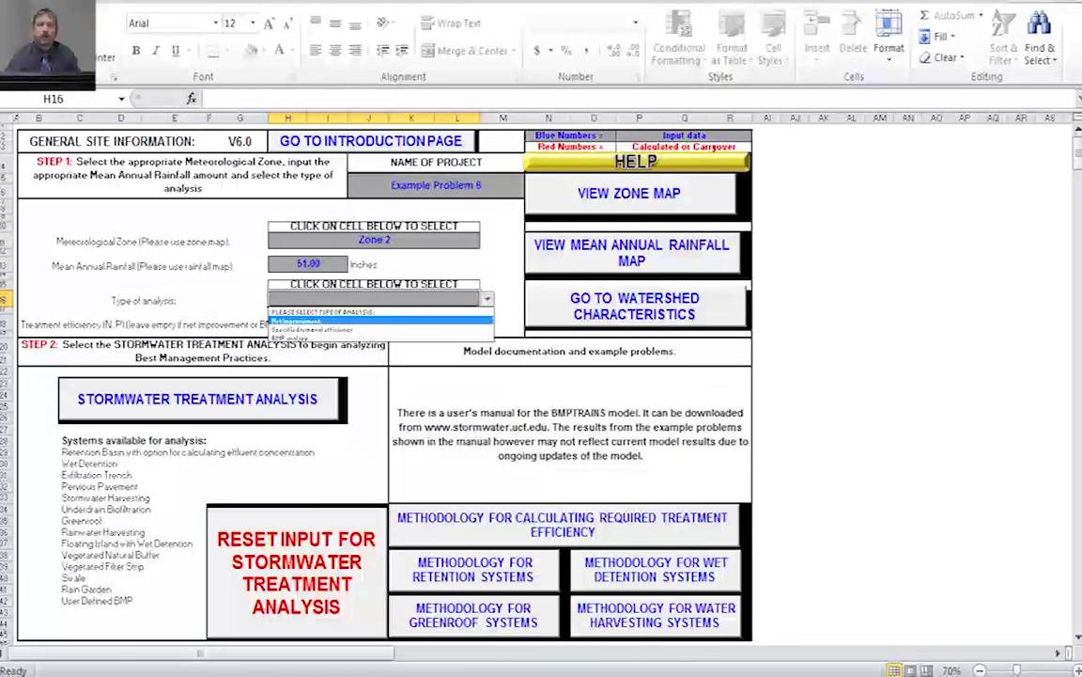
key("Down")
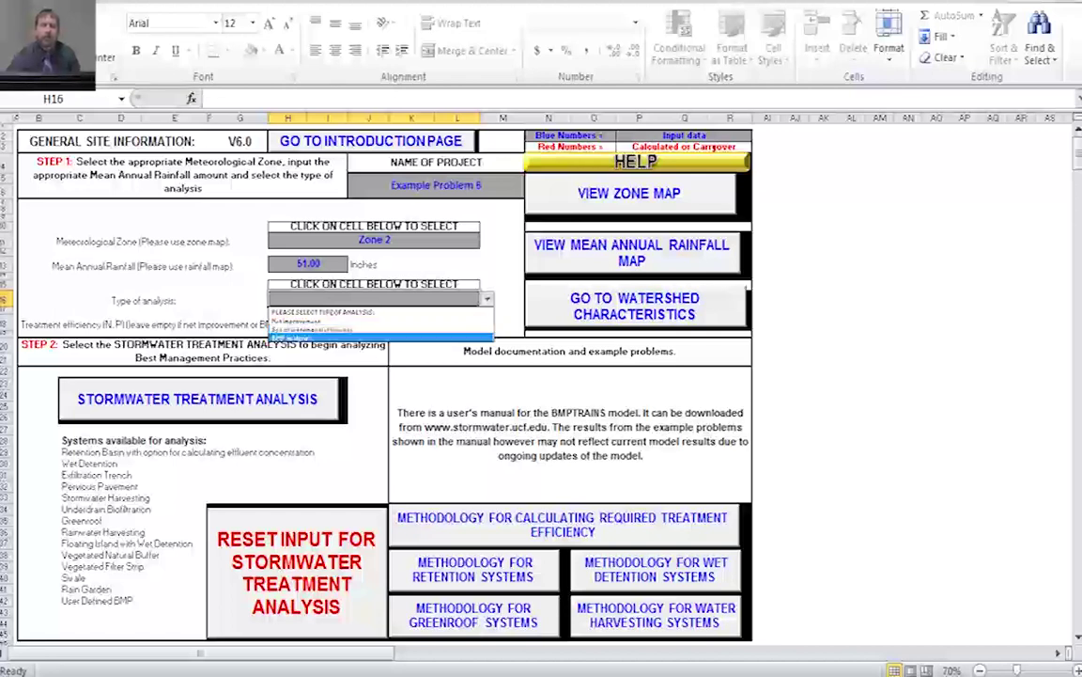
key("Up")
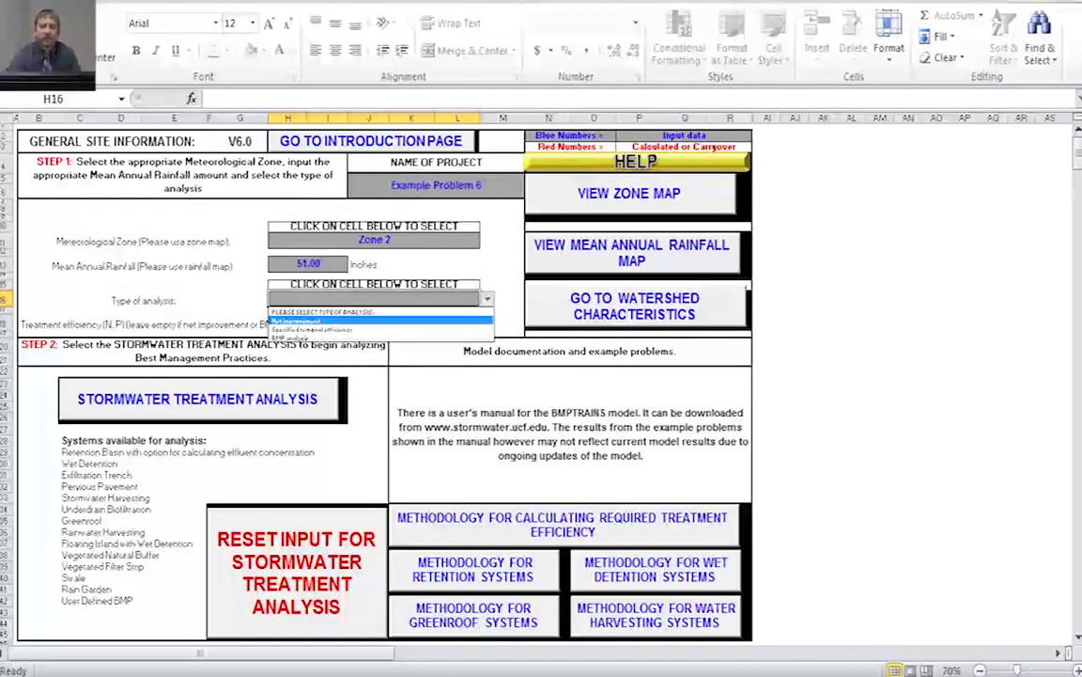
key("Return")
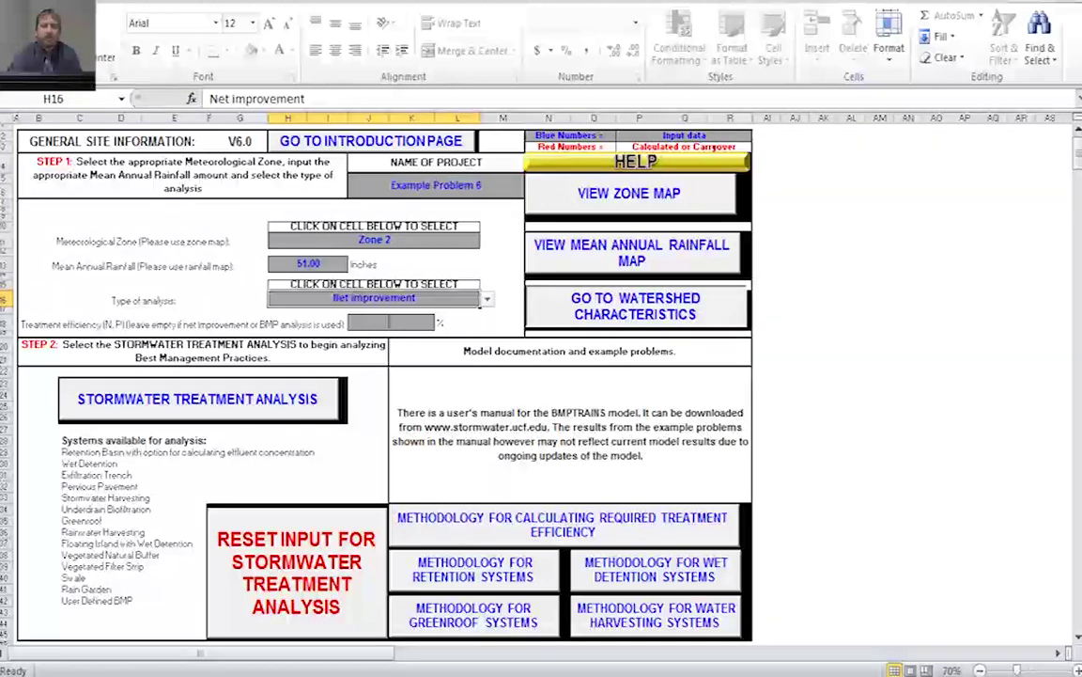
Go to the watershed characteristics, examine the diagrams of the 14 catchment configurations, and return to the watershed characteristics.
left_click(635, 305)
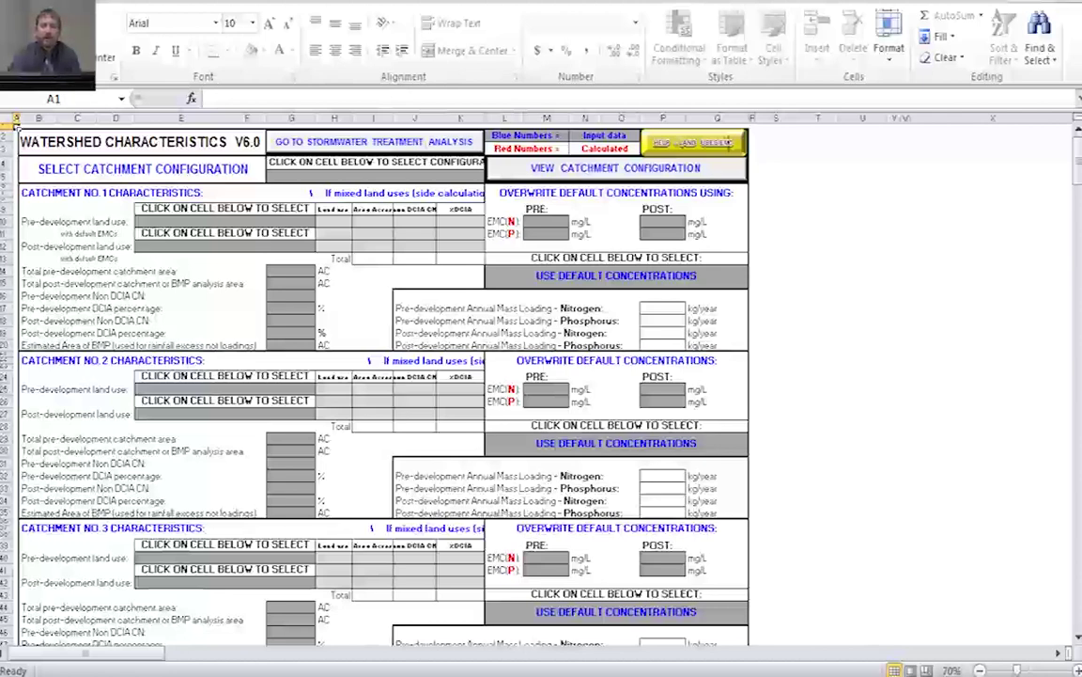
left_click(616, 167)
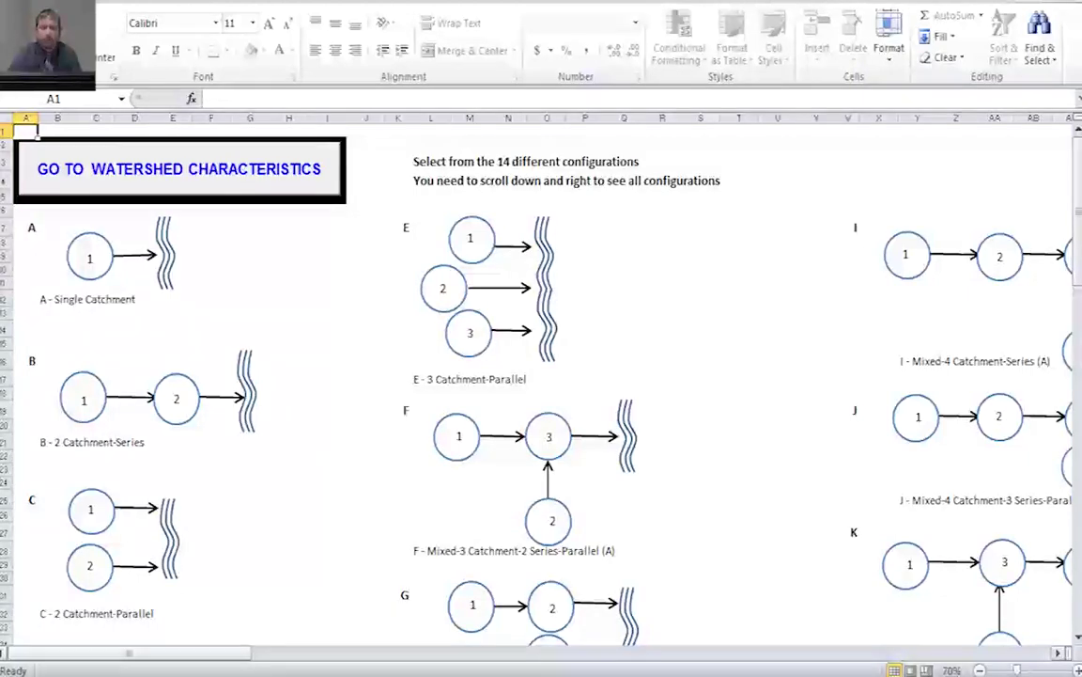
left_click_drag(132, 653, 263, 652)
scroll(541, 375, "down", 8)
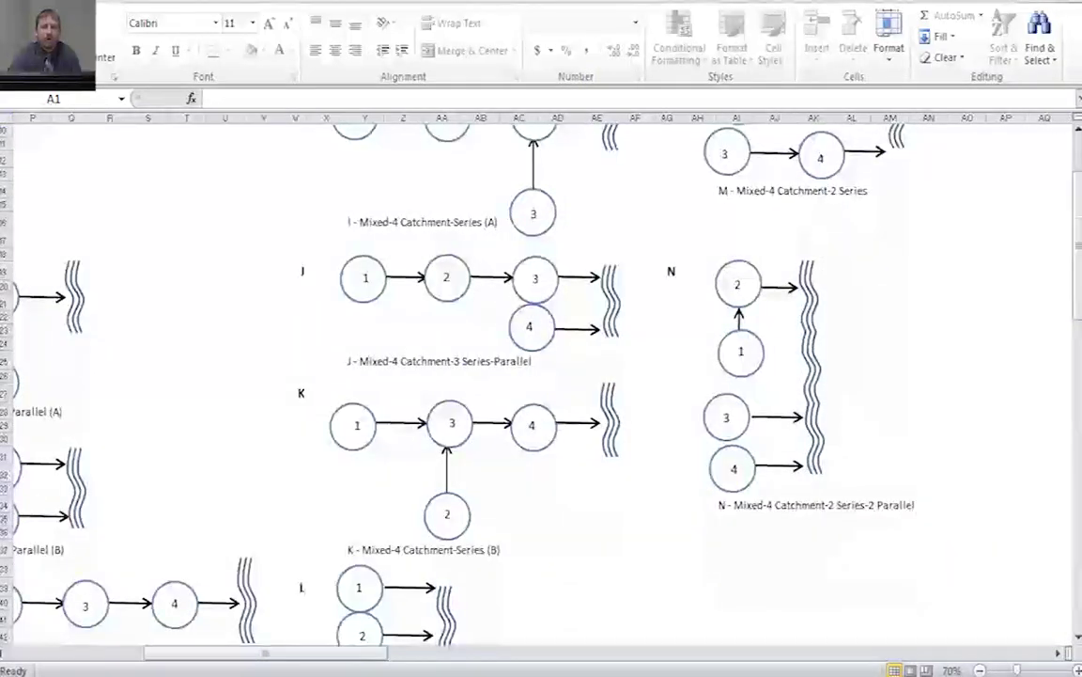
scroll(541, 376, "down", 1)
left_click_drag(301, 652, 164, 652)
scroll(541, 376, "up", 1)
scroll(541, 376, "up", 6)
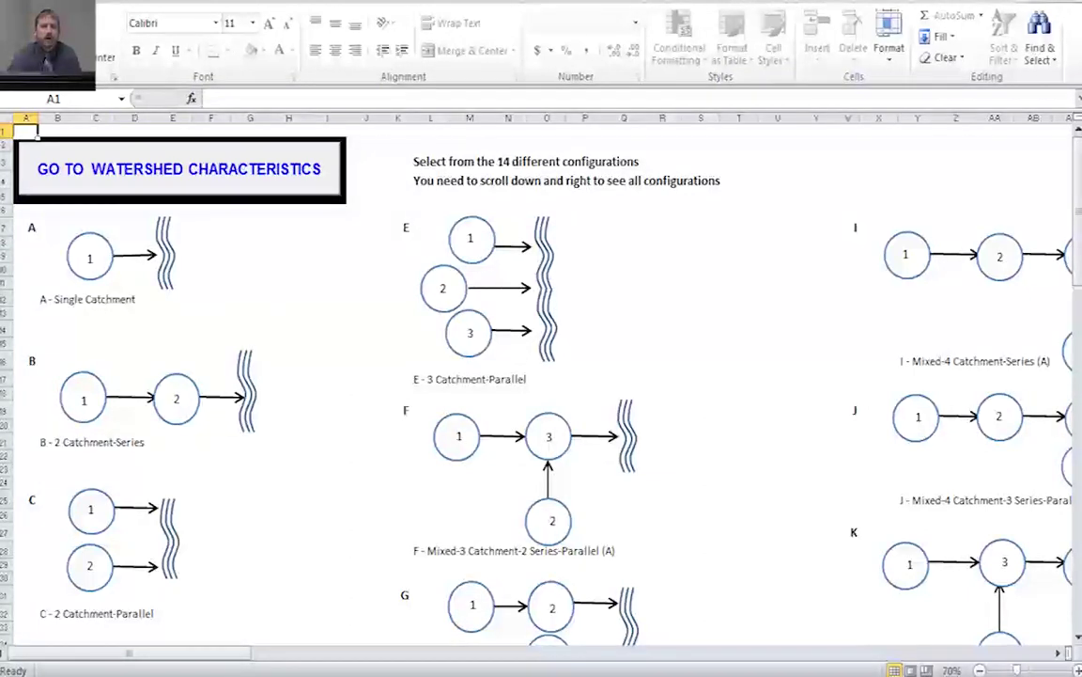
left_click(179, 169)
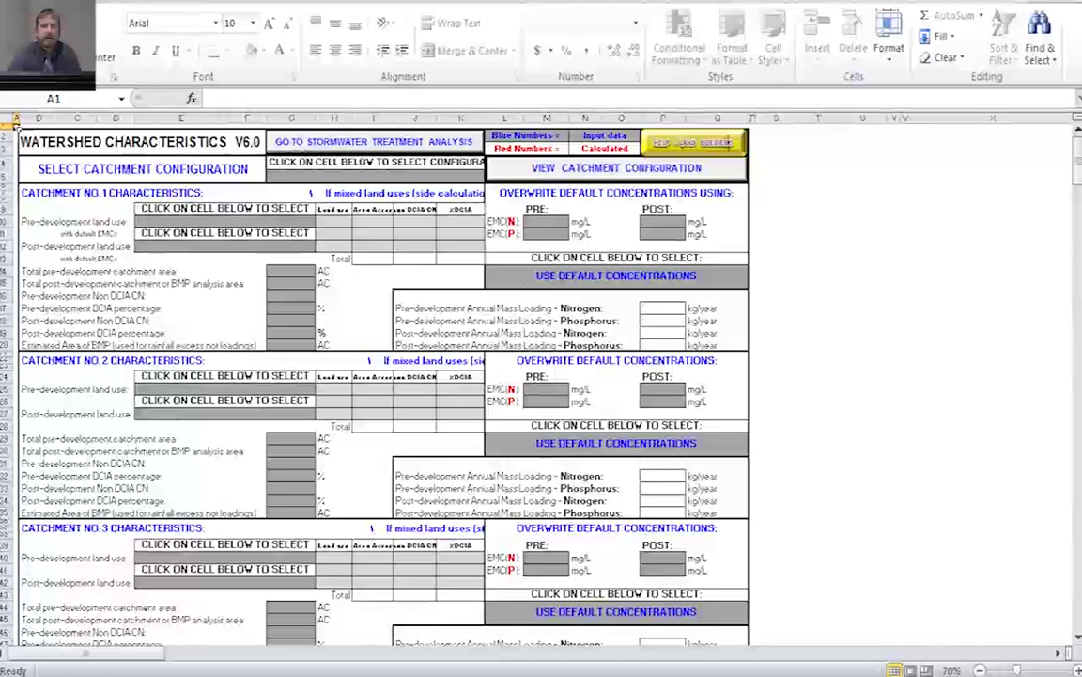
Set the catchment configuration to A - Single Catchment.
left_click(376, 176)
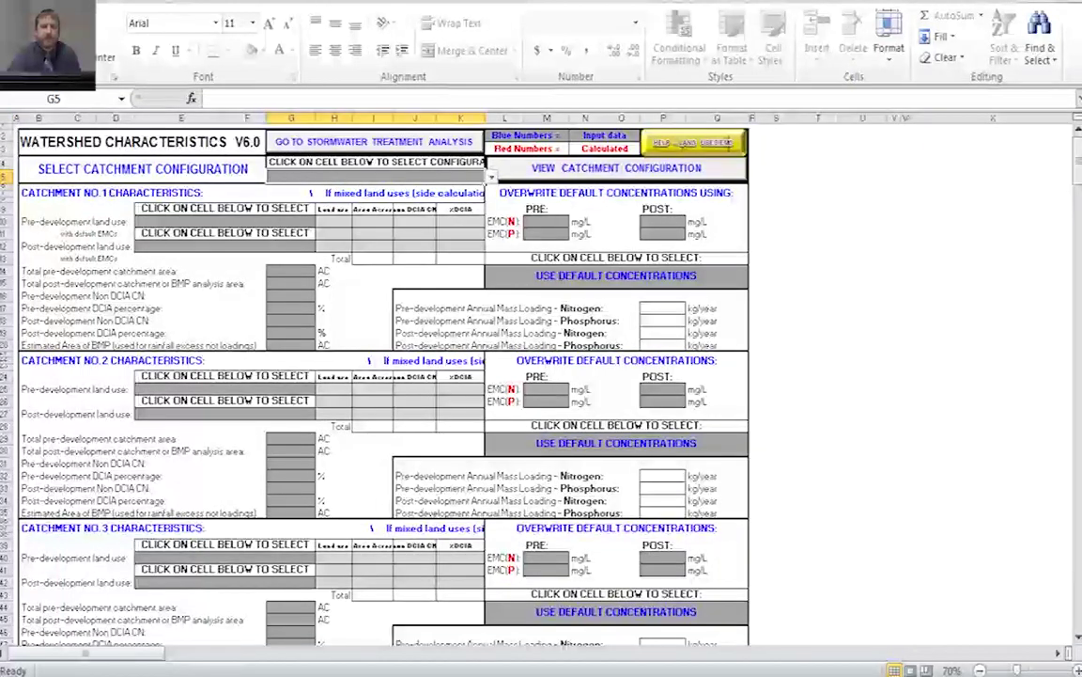
key("alt+Down")
key("Down")
key("Down")
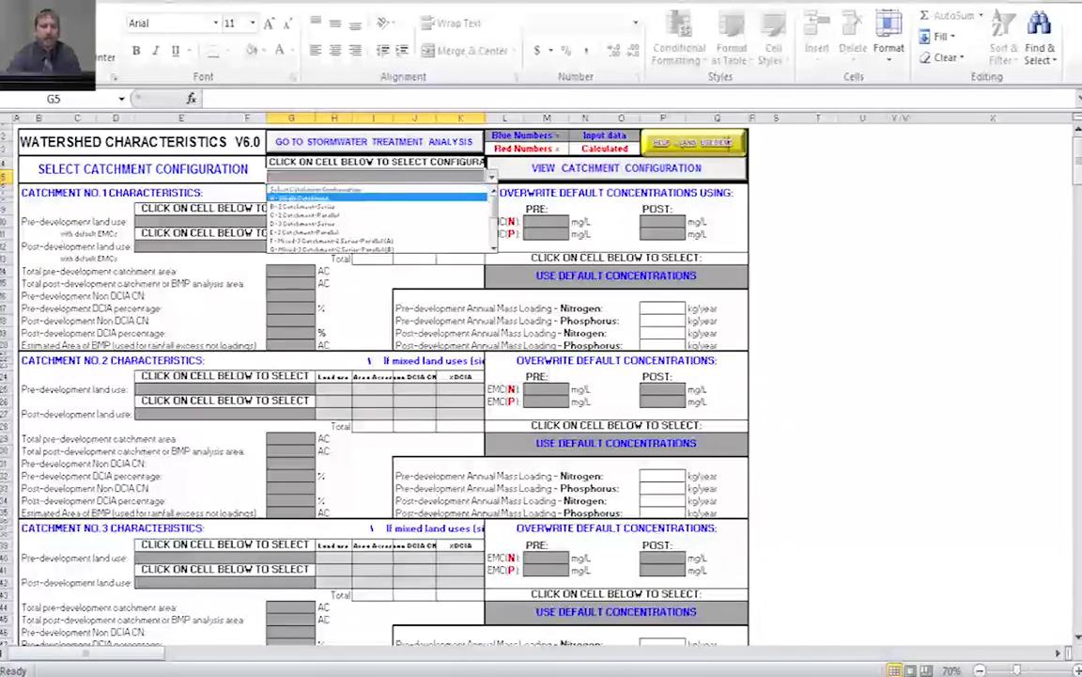
key("Return")
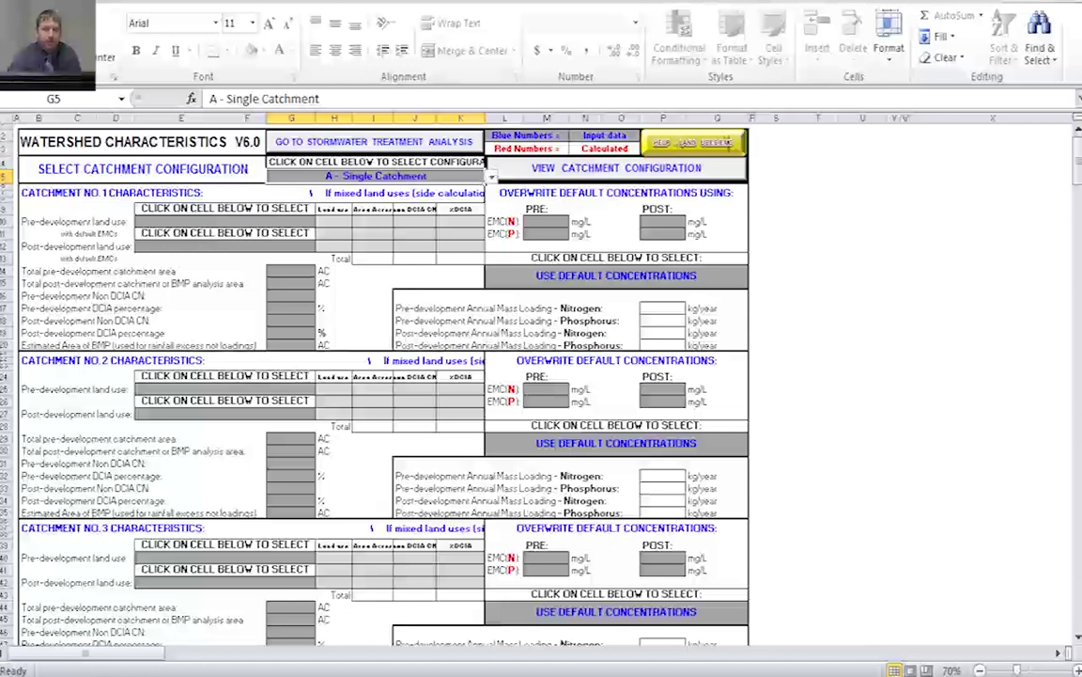
Set catchment 1's pre-development land use to Undeveloped - Dry Prairie and its post-development land use to Low-Intensity Commercial.
left_click(225, 222)
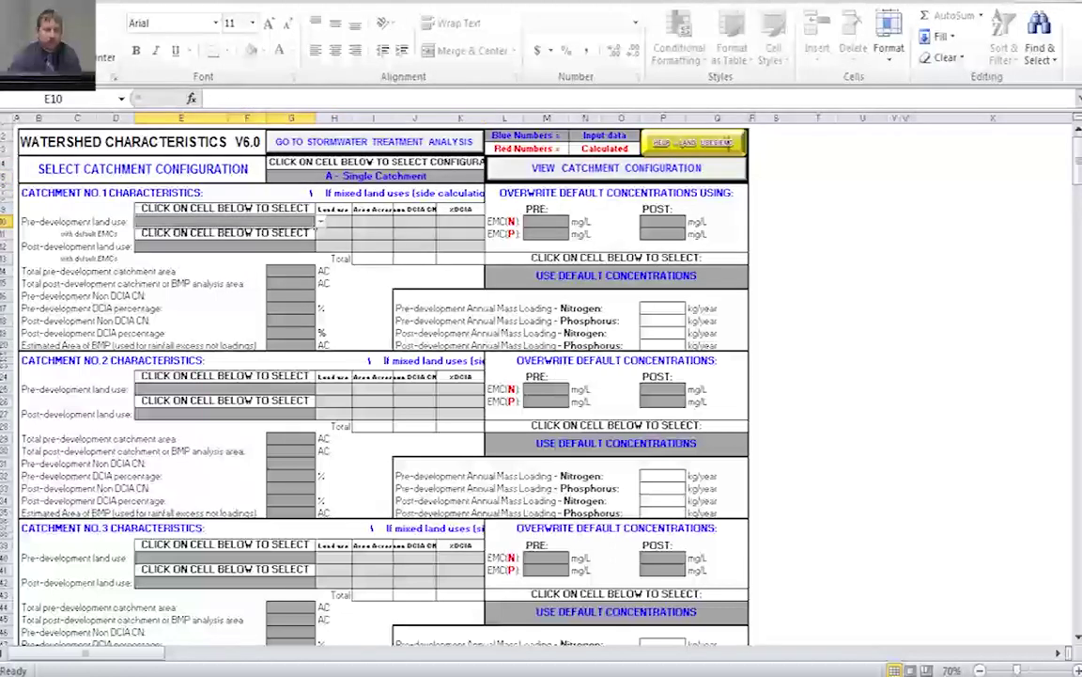
left_click(320, 222)
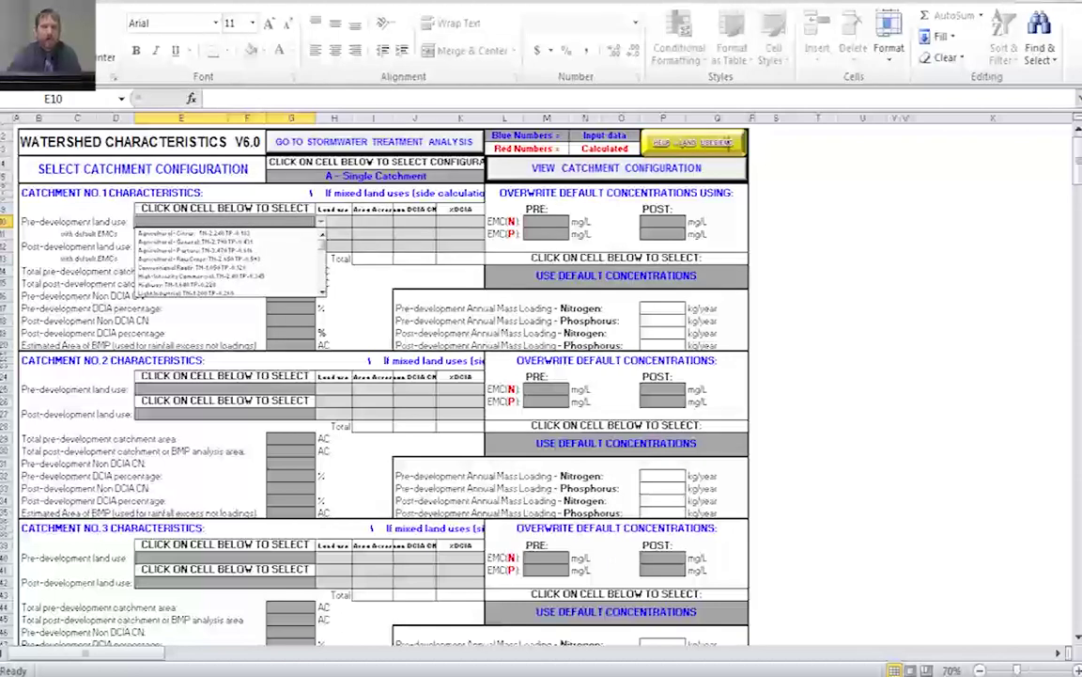
scroll(288, 233, "down", 4)
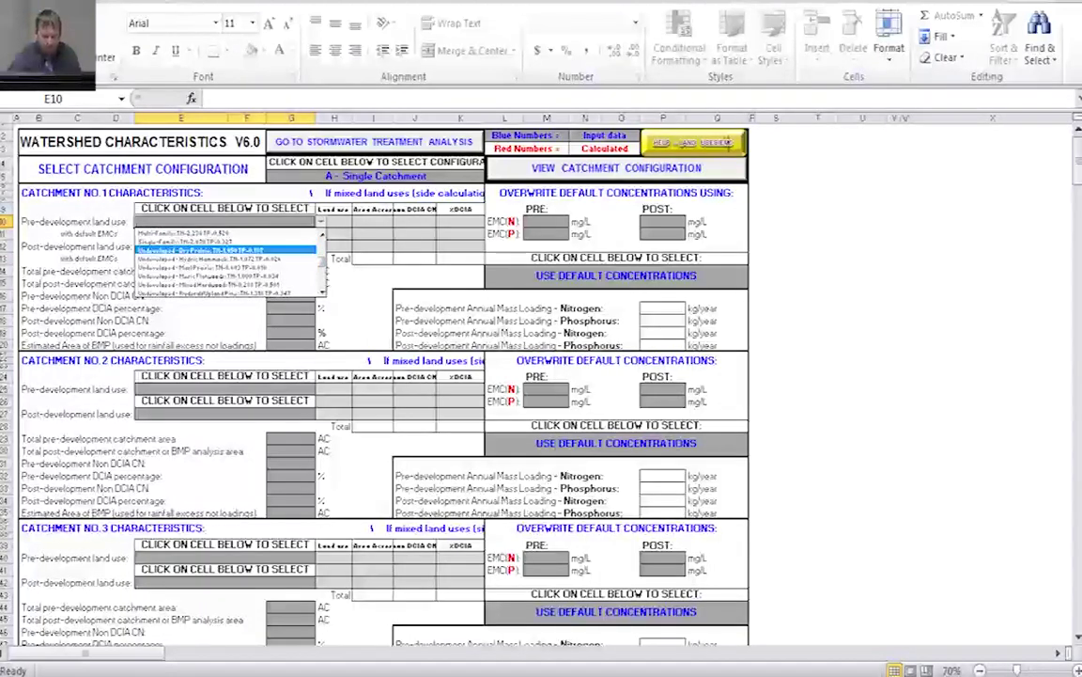
left_click(226, 250)
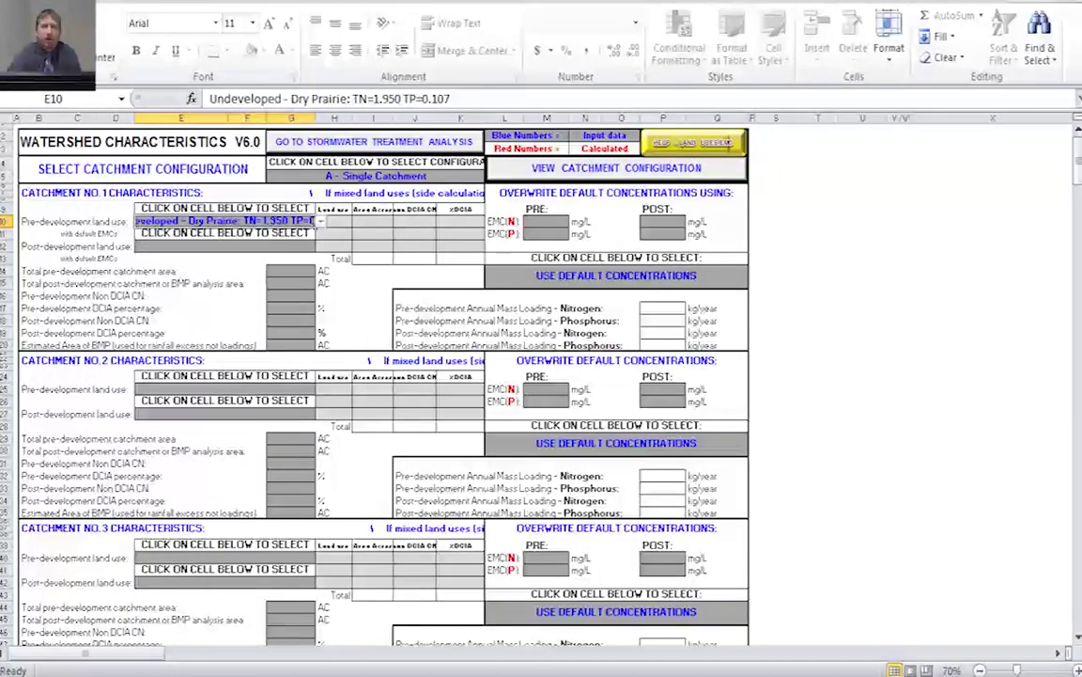
left_click(314, 246)
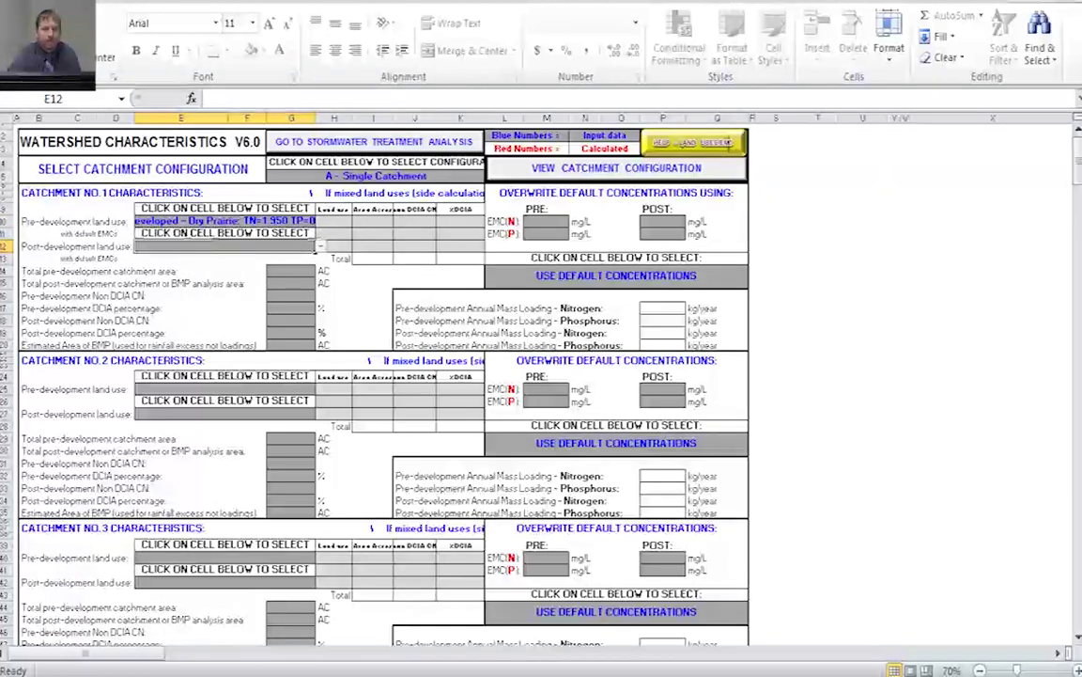
left_click(320, 246)
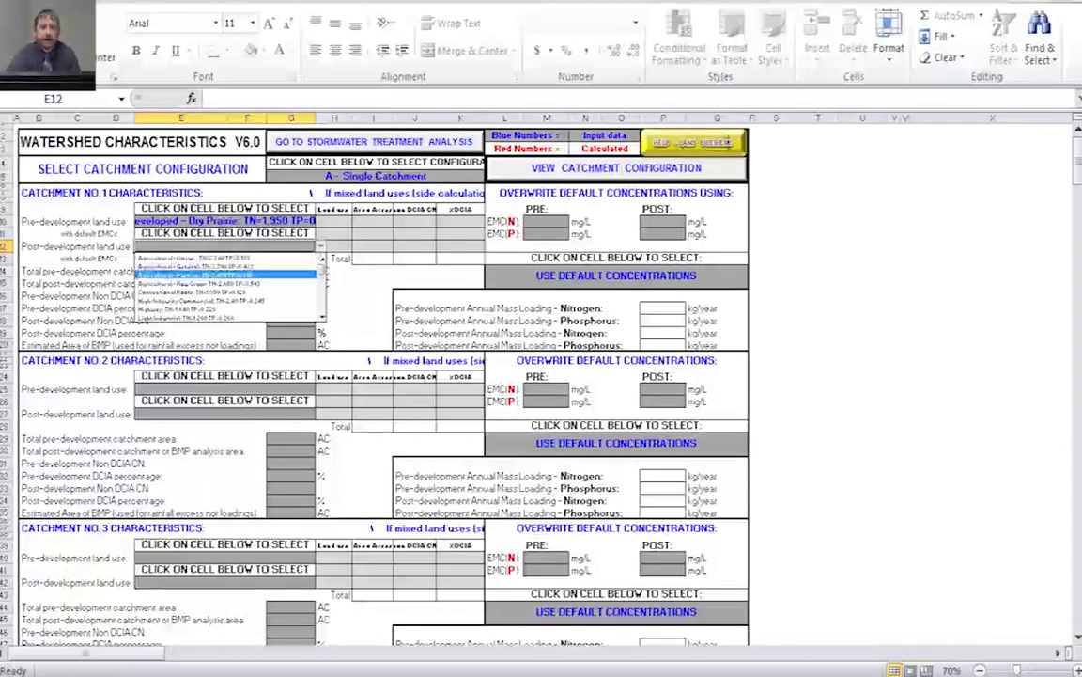
scroll(230, 287, "down", 1)
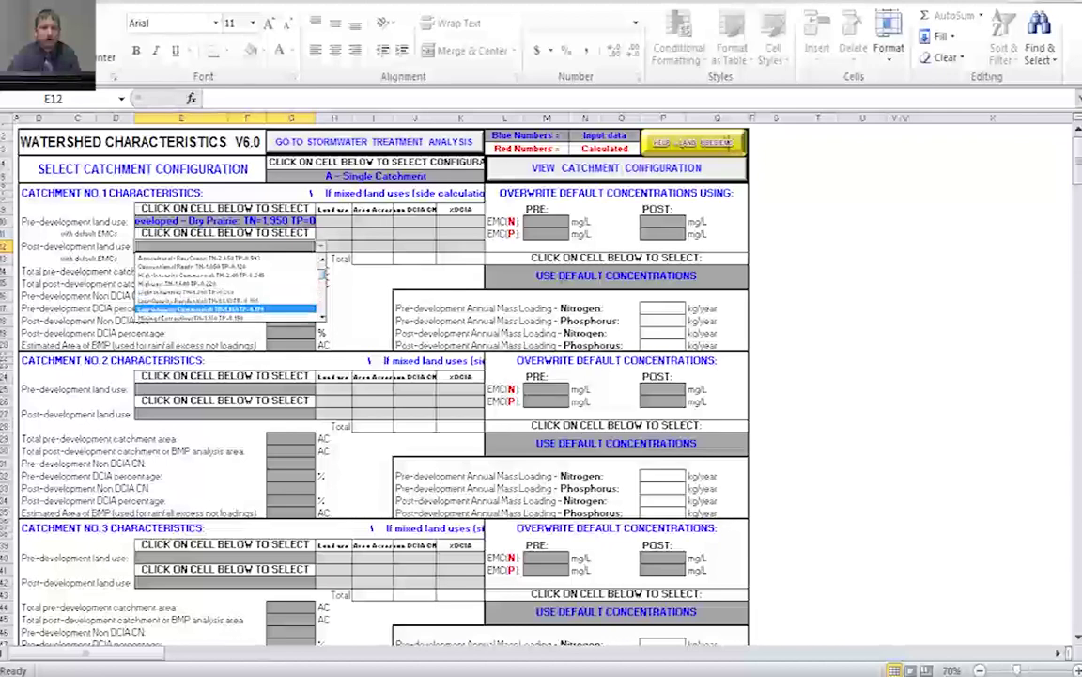
left_click(226, 308)
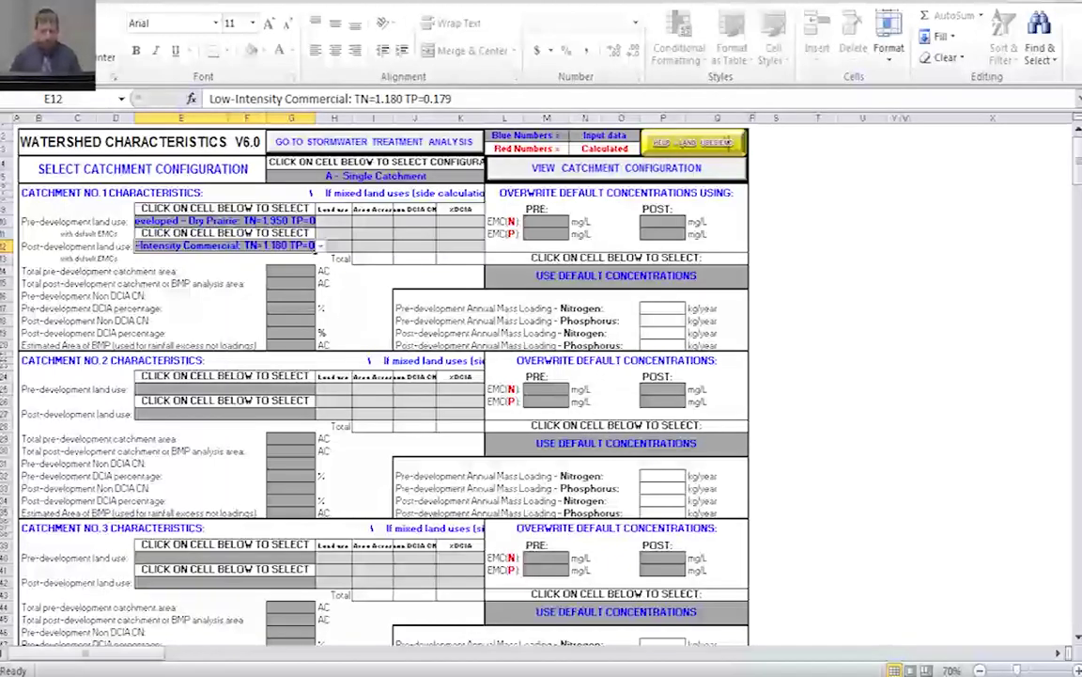
Set both the total pre-development and total post-development catchment areas of catchment 1 to 6 acres.
left_click(291, 271)
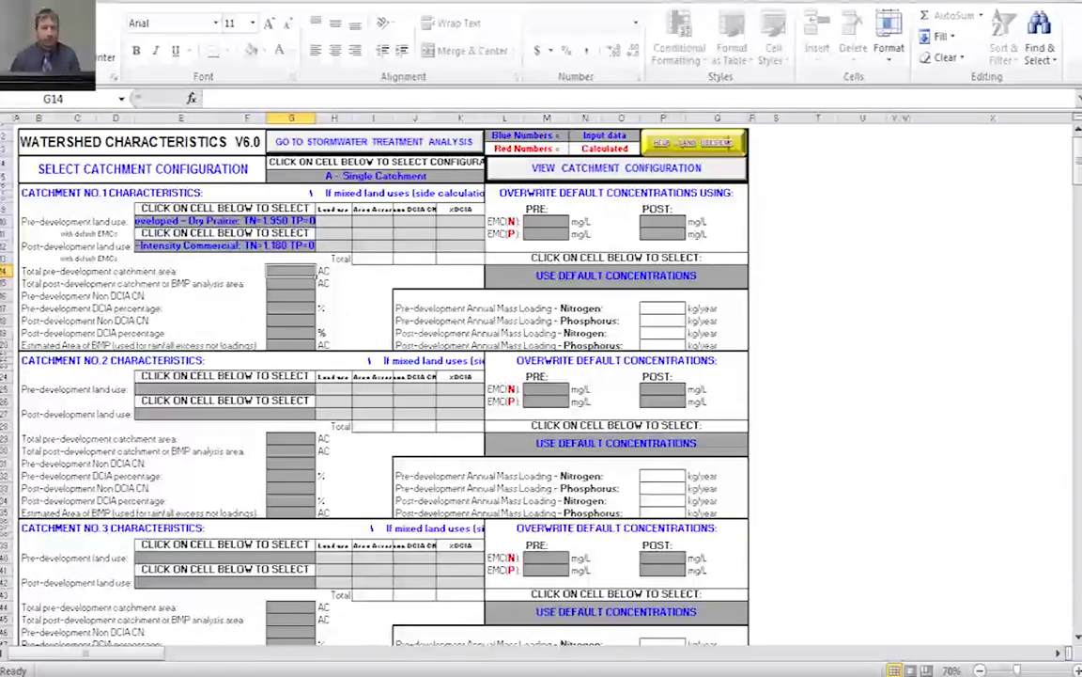
type("6")
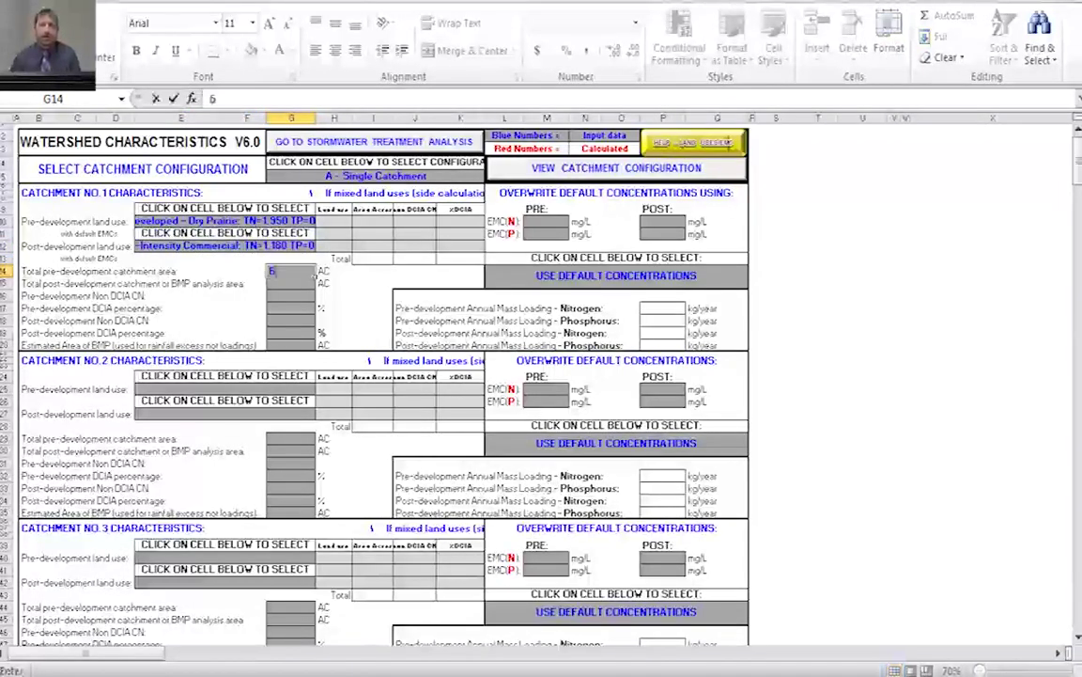
key("Return")
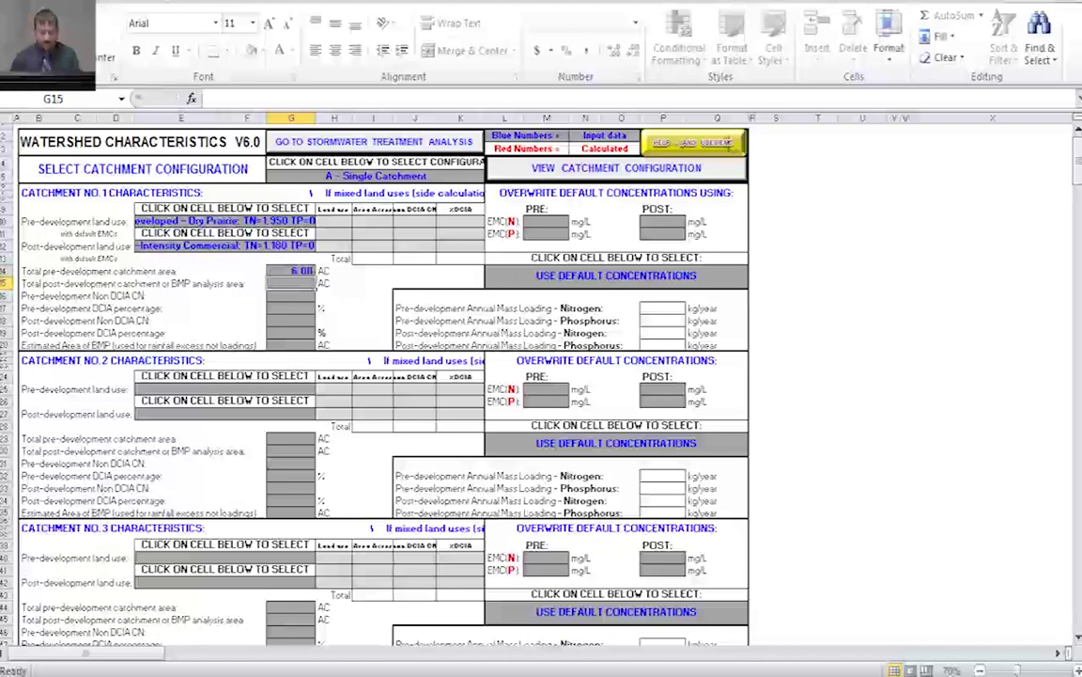
type("6")
key("Return")
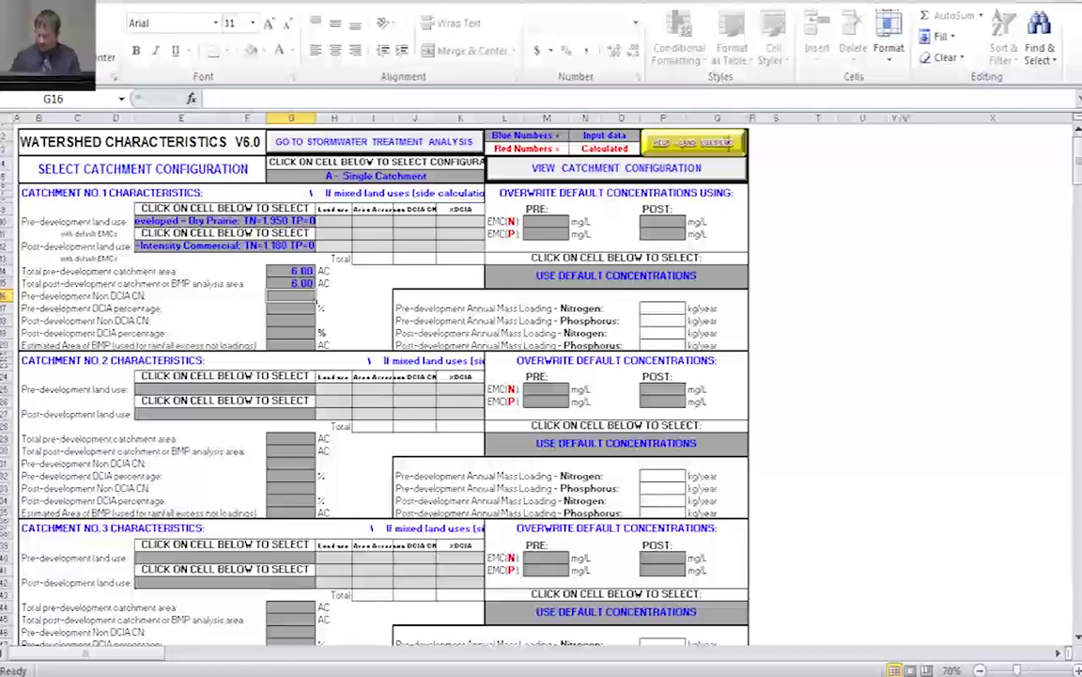
Set catchment 1's pre-development non-DCIA curve number to 79 and its pre-development DCIA percentage to 0%.
type("73")
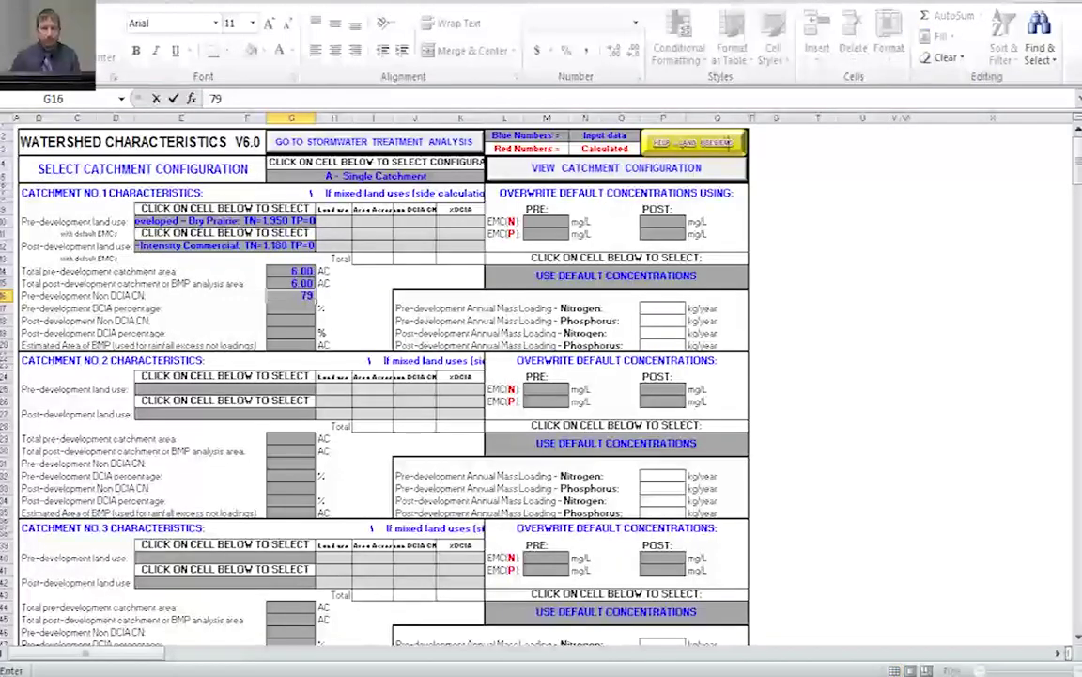
key("Return")
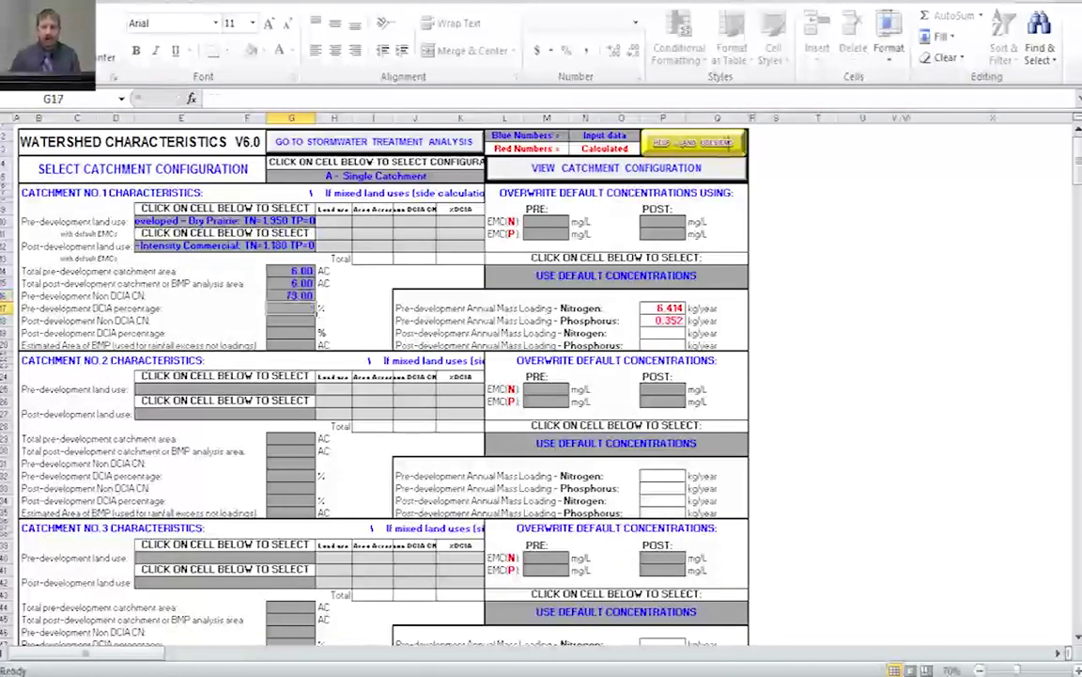
type("0")
key("Return")
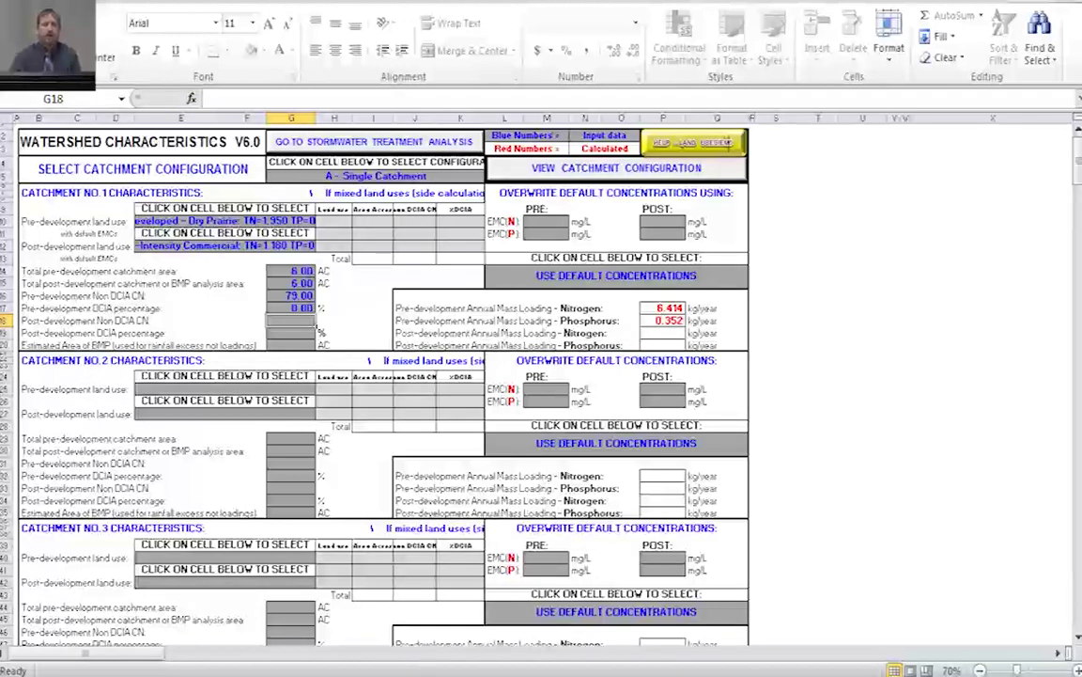
Set catchment 1's post-development non-DCIA curve number to 85, DCIA percentage to 65%, and estimated BMP area to 1 acre.
type("85")
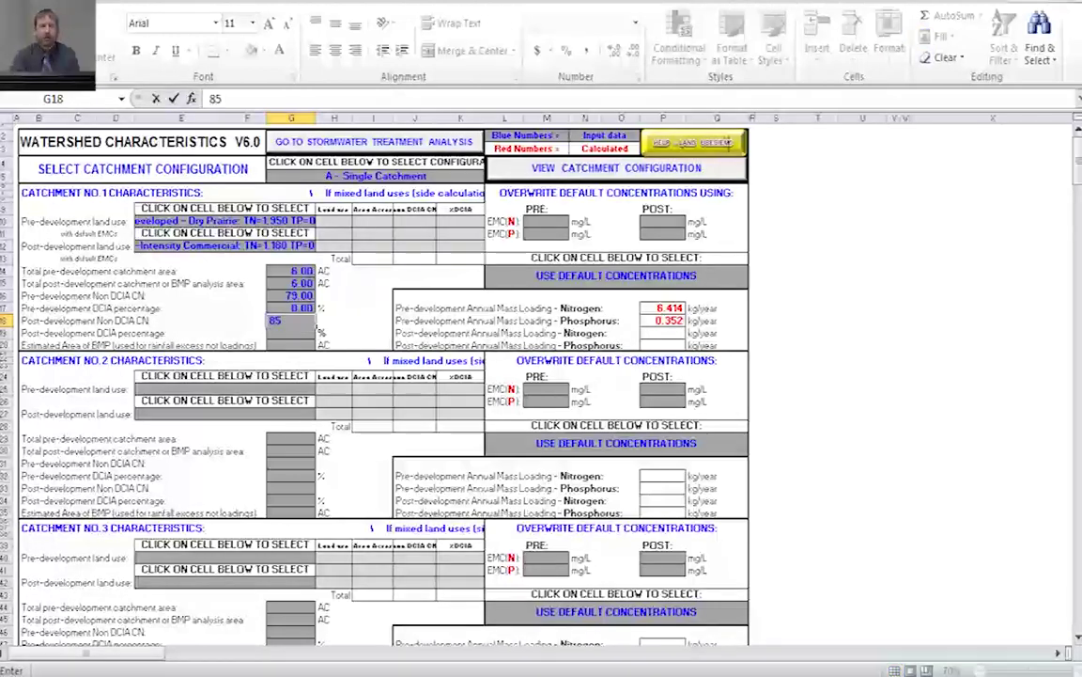
key("Return")
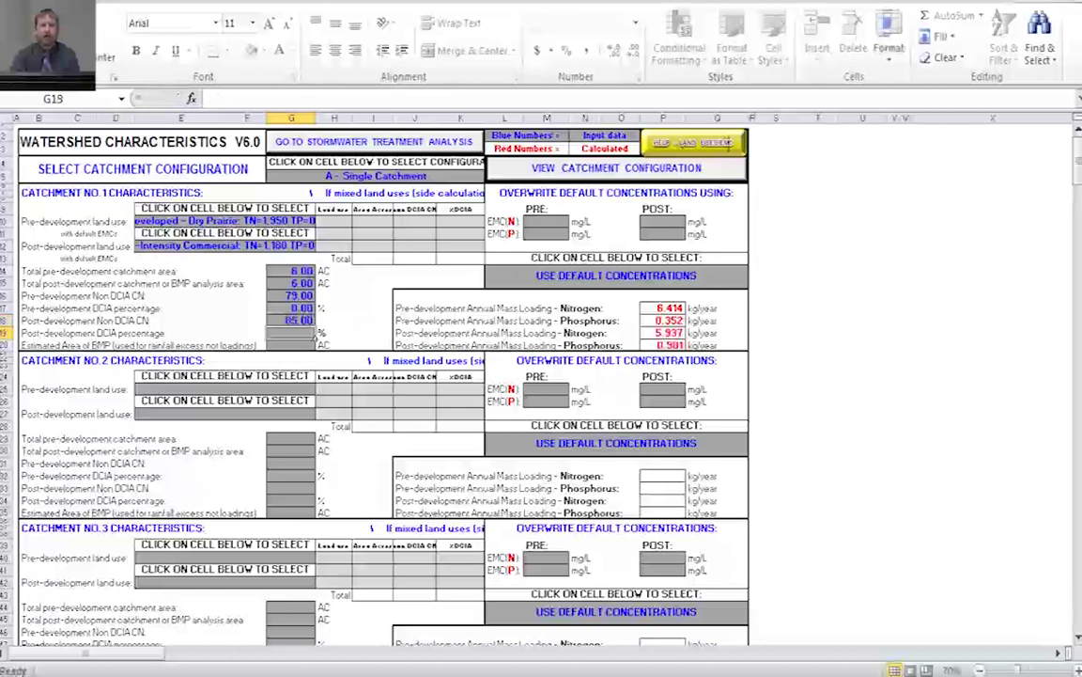
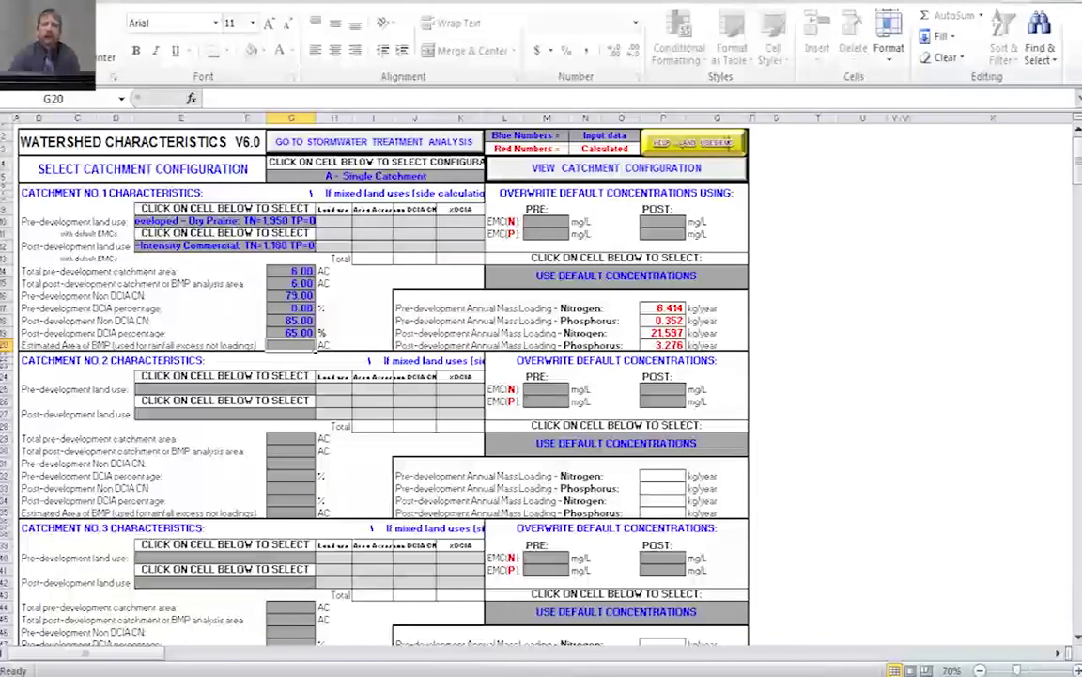
type("1")
key("Return")
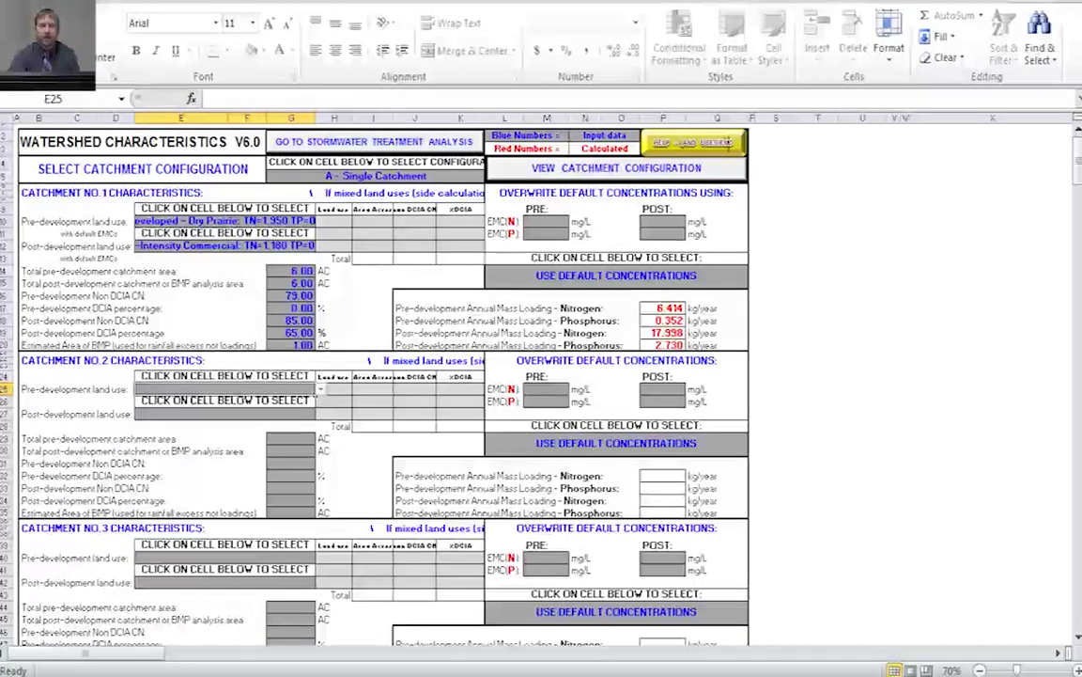
left_click(292, 345)
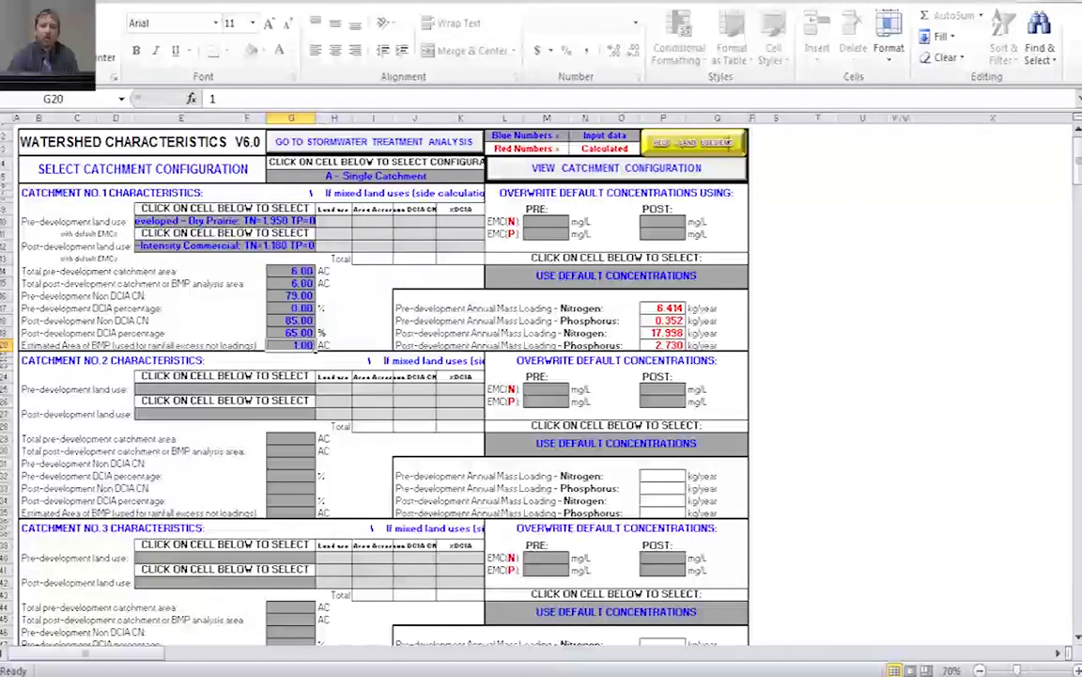
Review the concentration options for catchment 1 and keep USE DEFAULT CONCENTRATIONS.
left_click(617, 275)
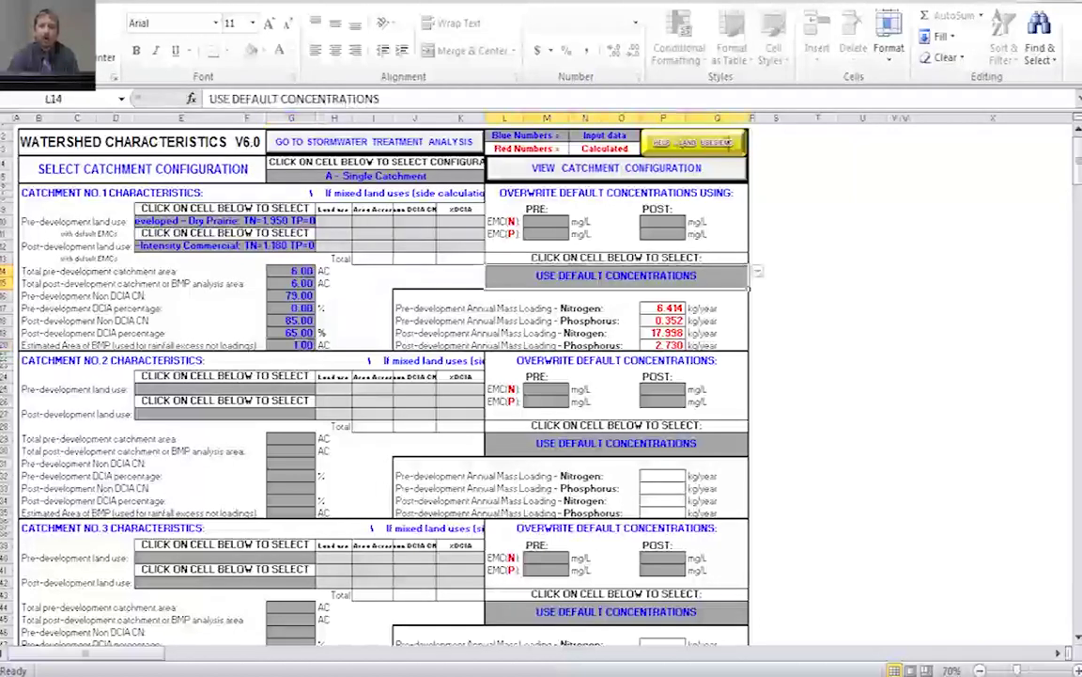
key("alt+Down")
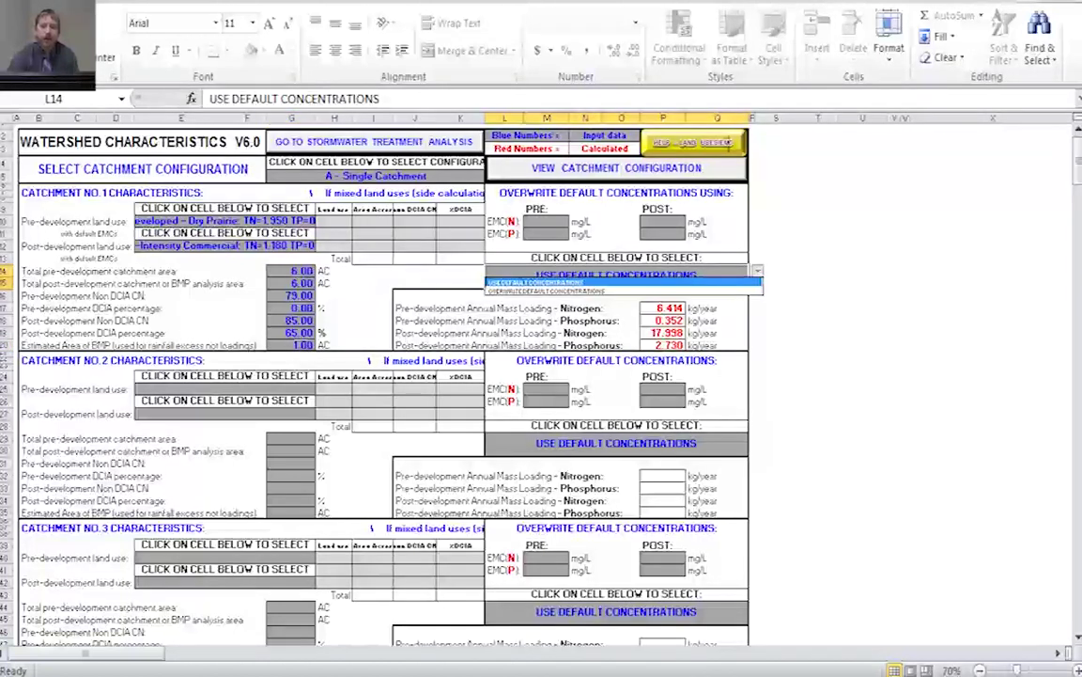
key("Down")
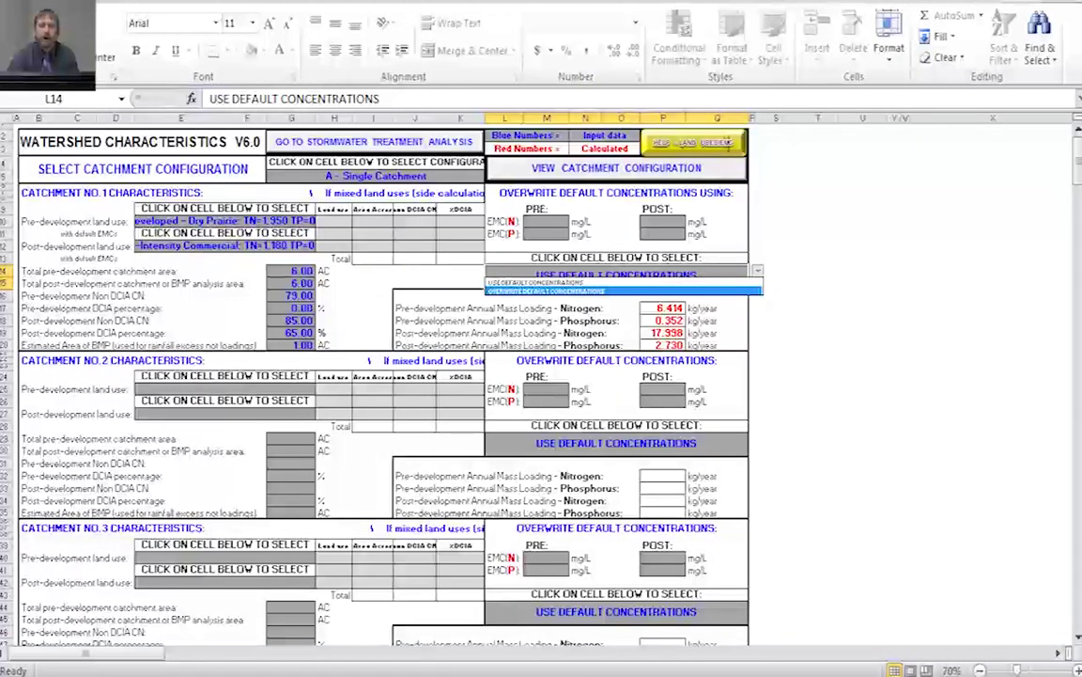
key("Up")
key("Return")
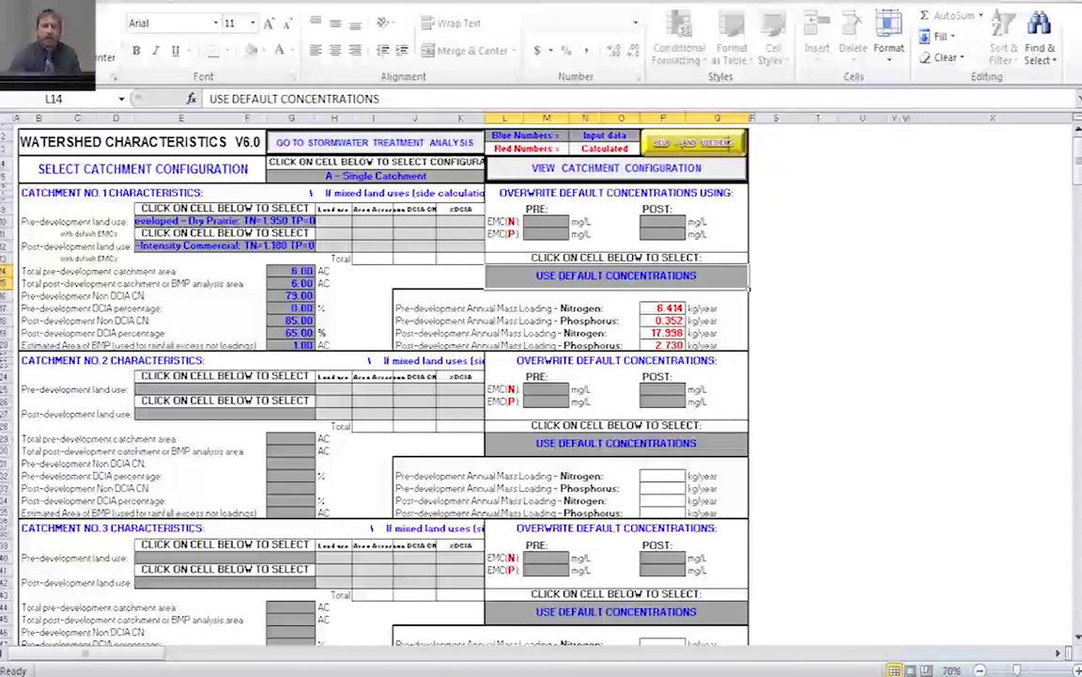
From the stormwater treatment analysis, open the vegetated area analysis and set catchment 1's tree well depth to 3 ft and water depth above soil to 0.5 ft.
left_click(374, 142)
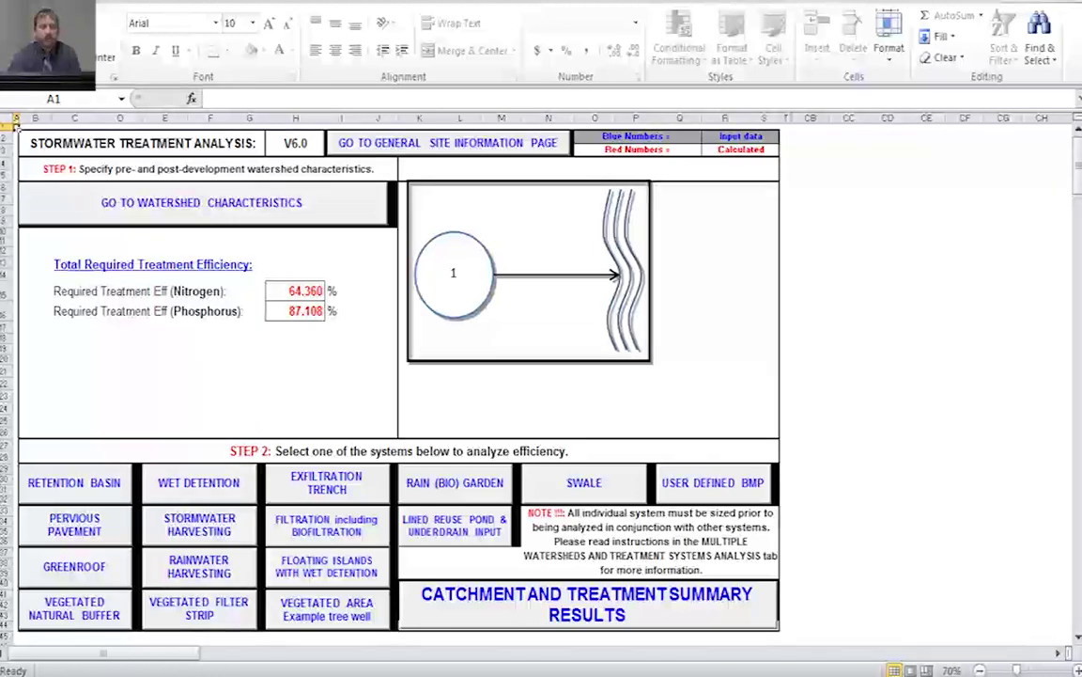
left_click(326, 609)
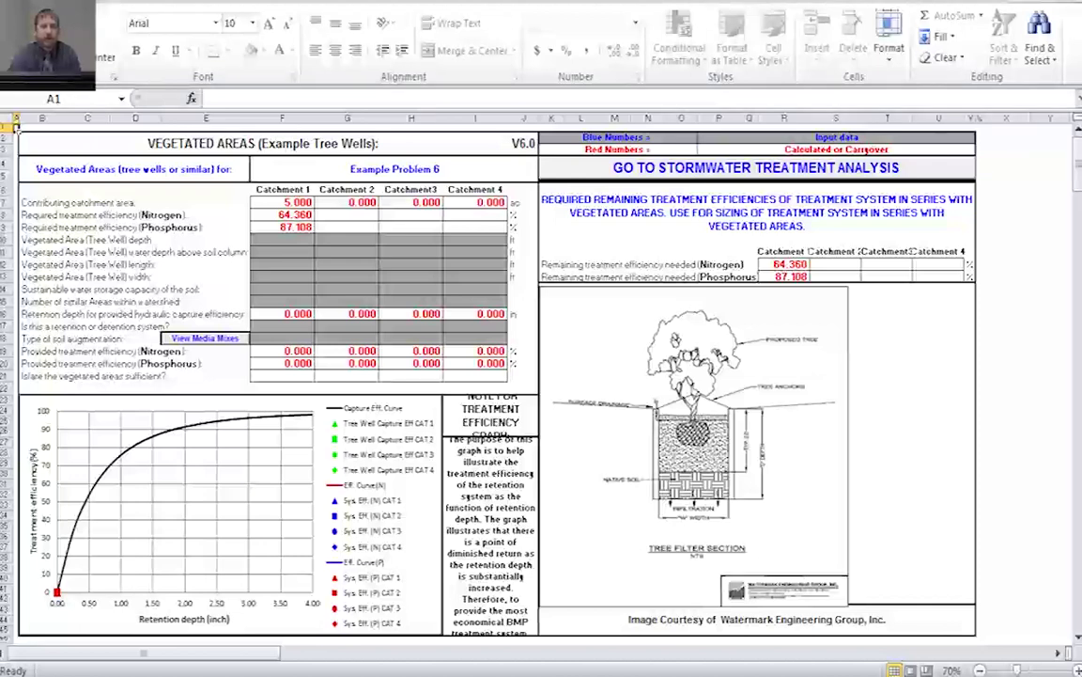
left_click(311, 242)
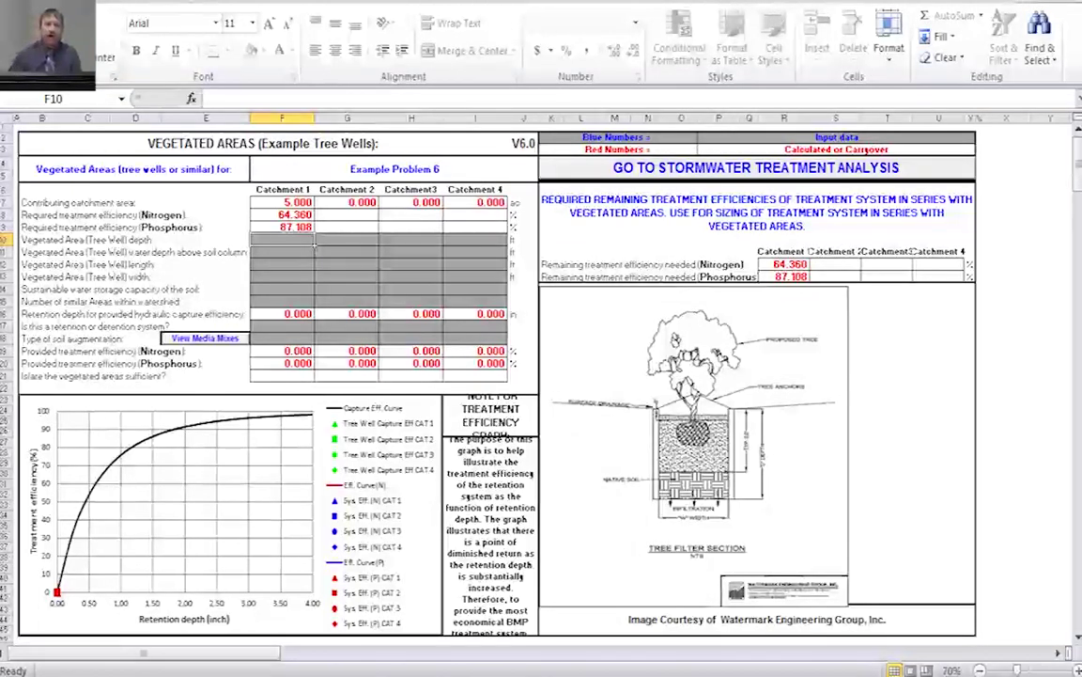
type("3")
key("Return")
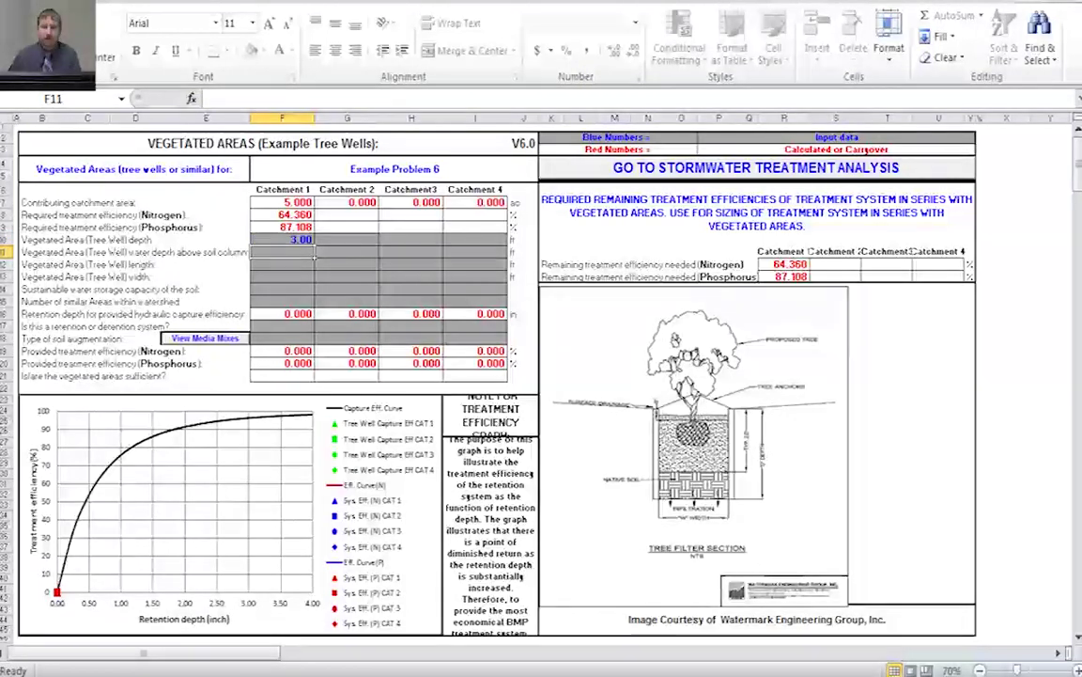
type(".5")
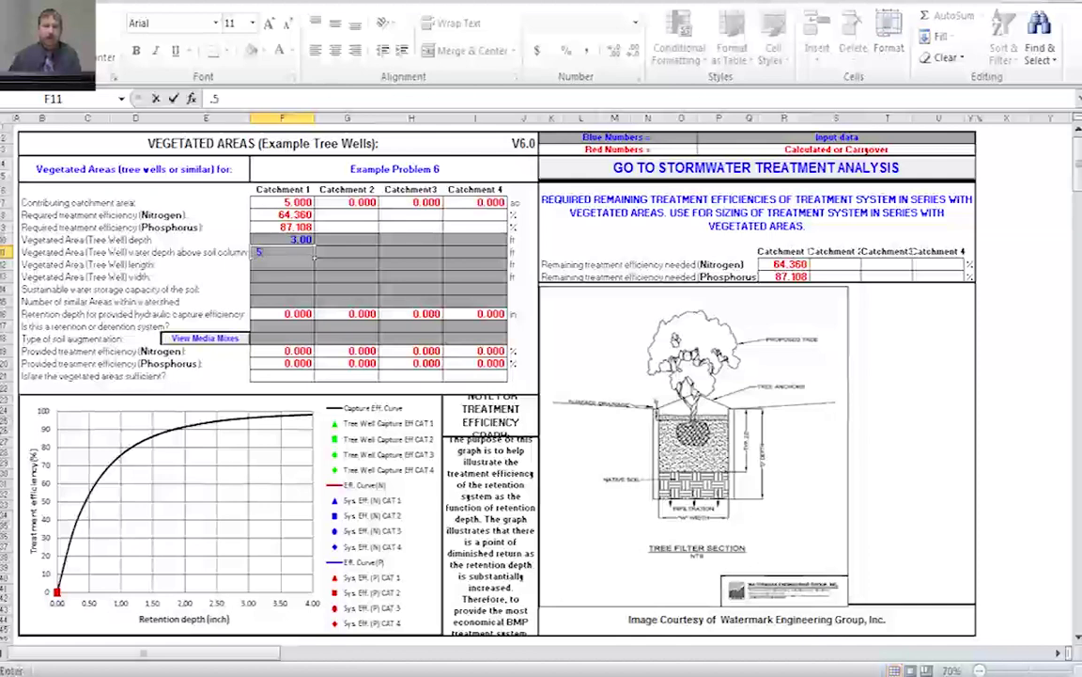
key("Return")
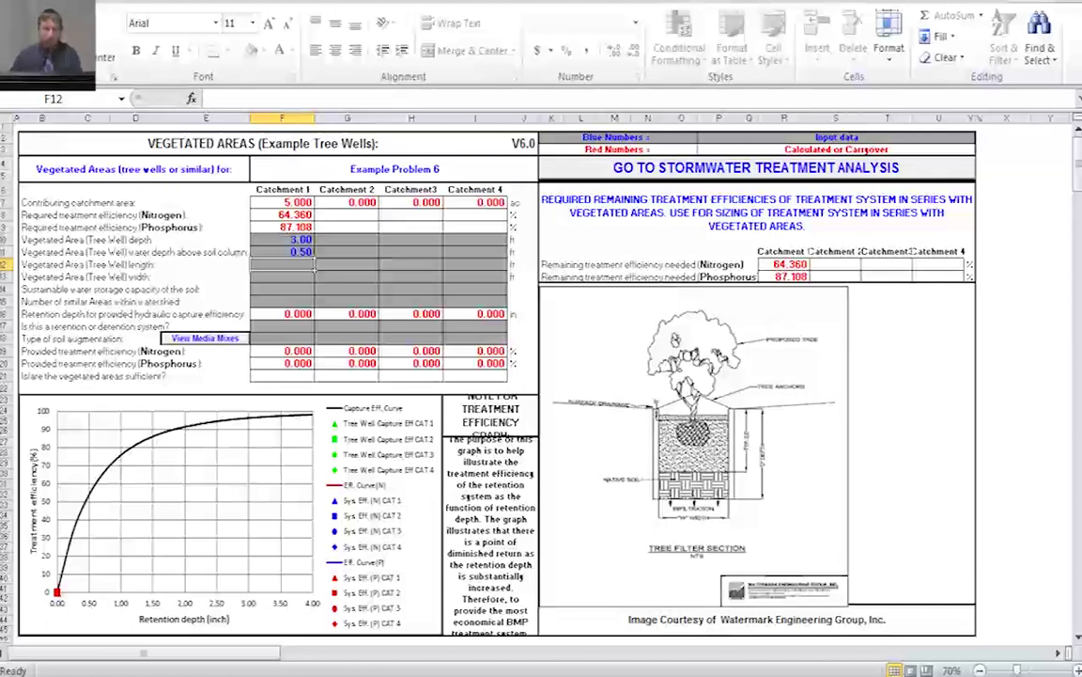
Set both the length and the width of catchment 1's tree well to 4 ft.
type("4")
key("Return")
type("4")
key("Return")
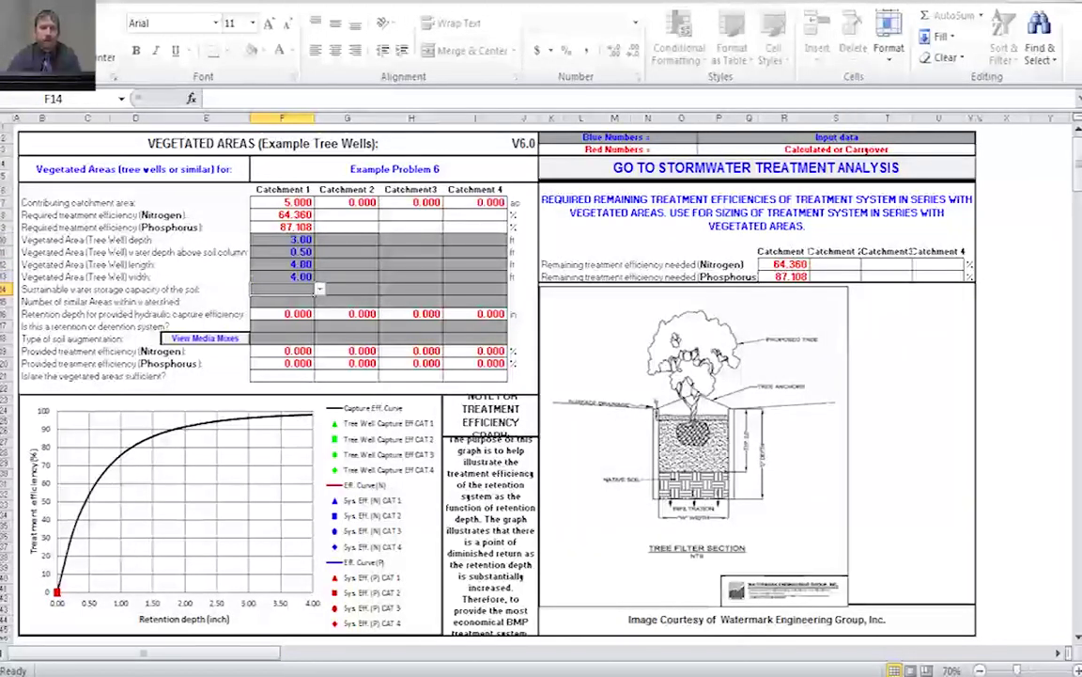
Set catchment 1's sustainable soil water storage capacity to 0.20 and the number of similar areas within the watershed to 10.
left_click(319, 290)
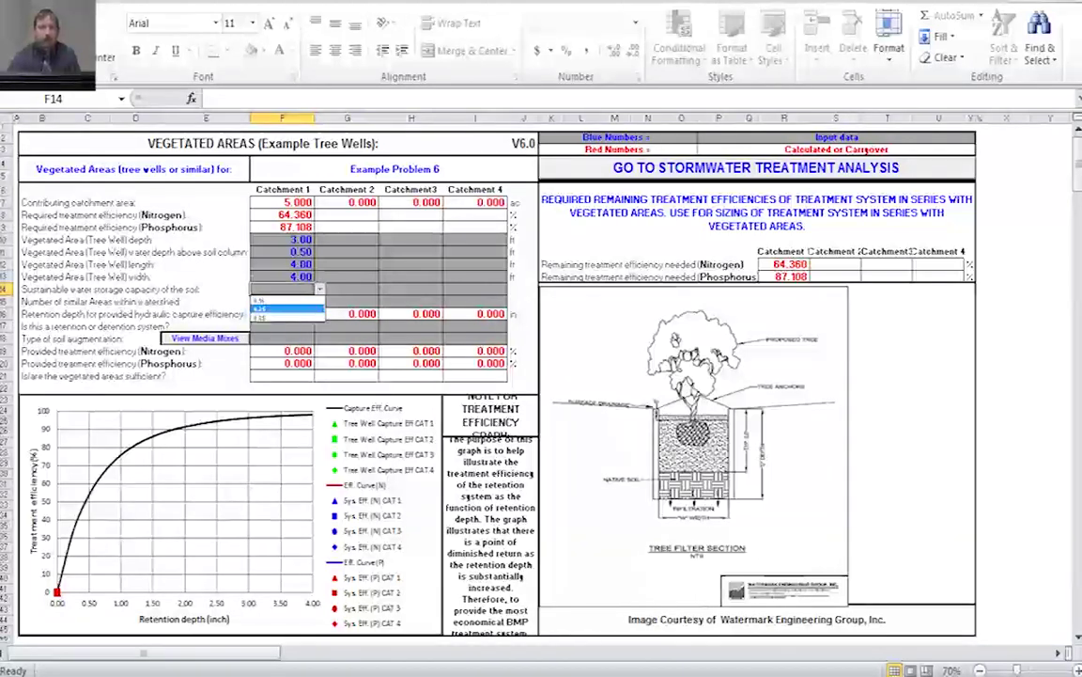
key("Return")
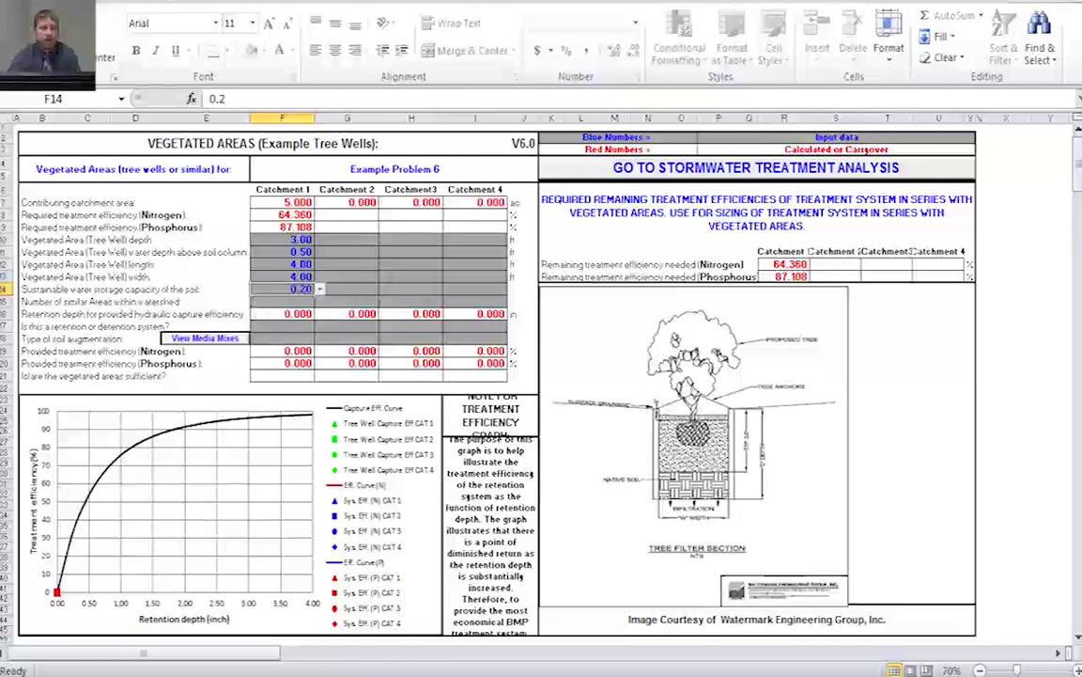
left_click(282, 302)
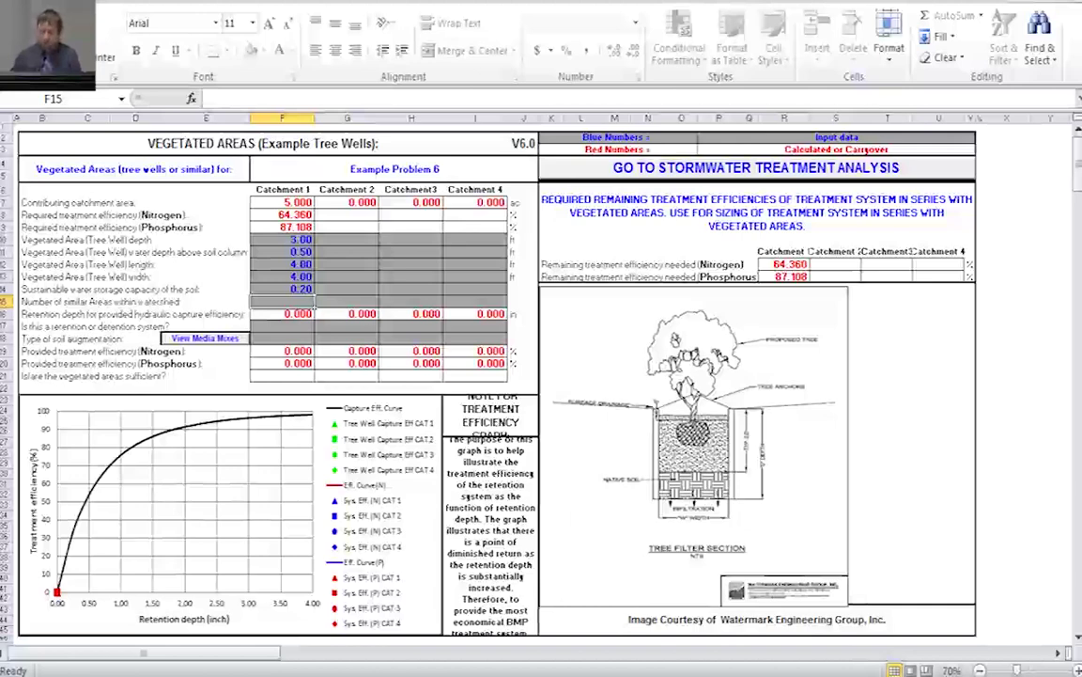
type("10")
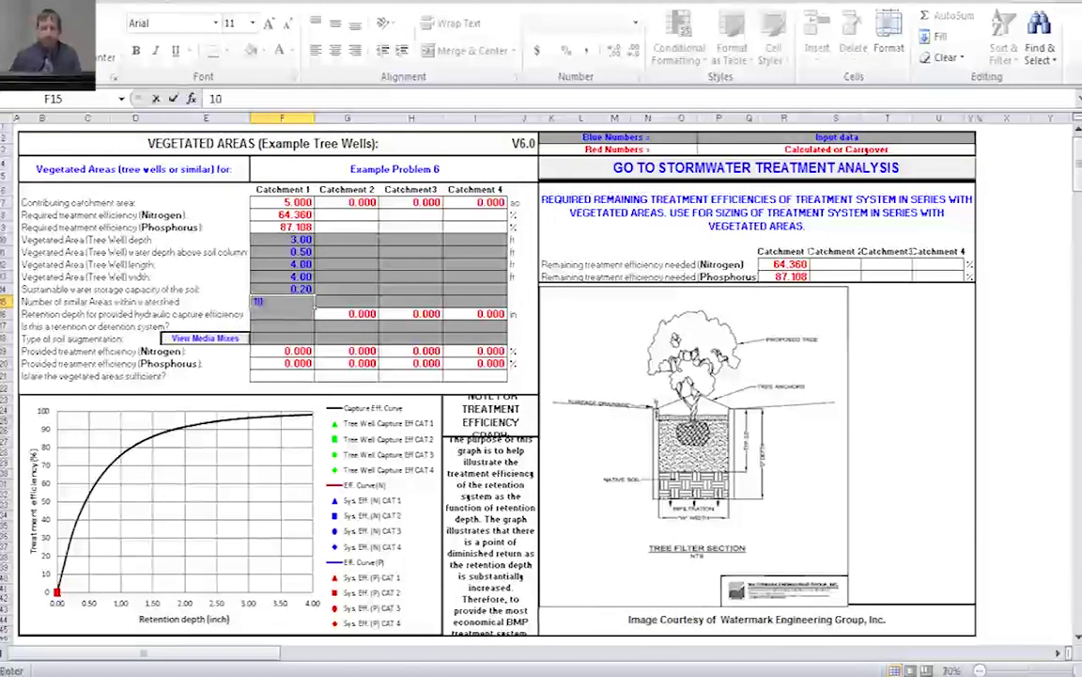
key("Return")
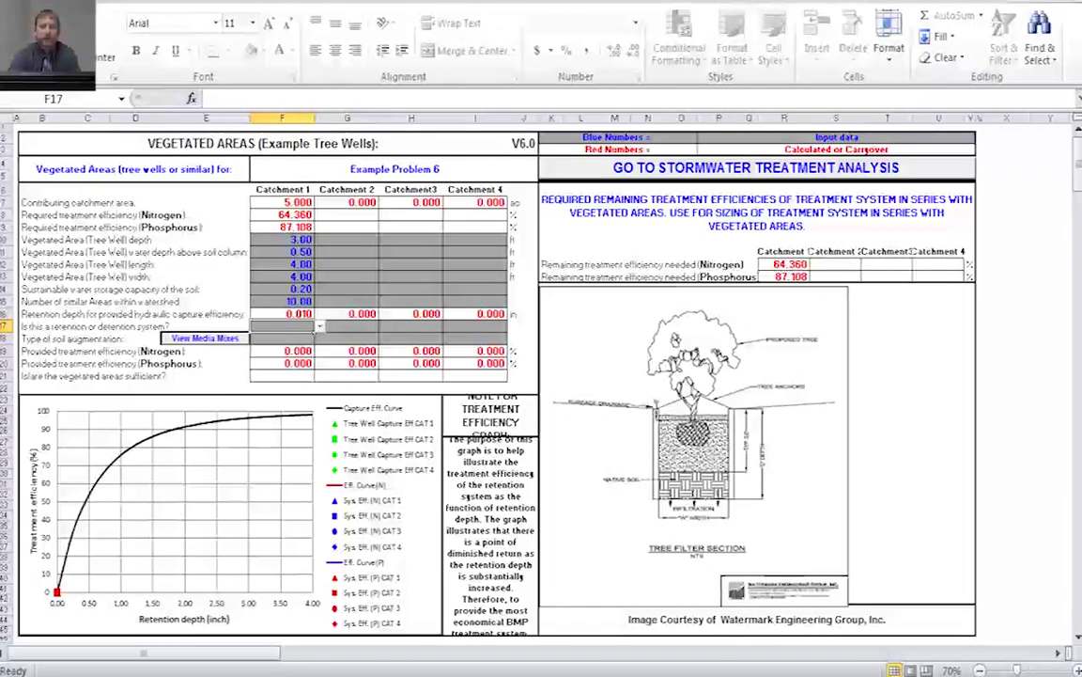
Specify catchment 1's tree well as a Retention system.
key("alt+Down")
key("Down")
key("Down")
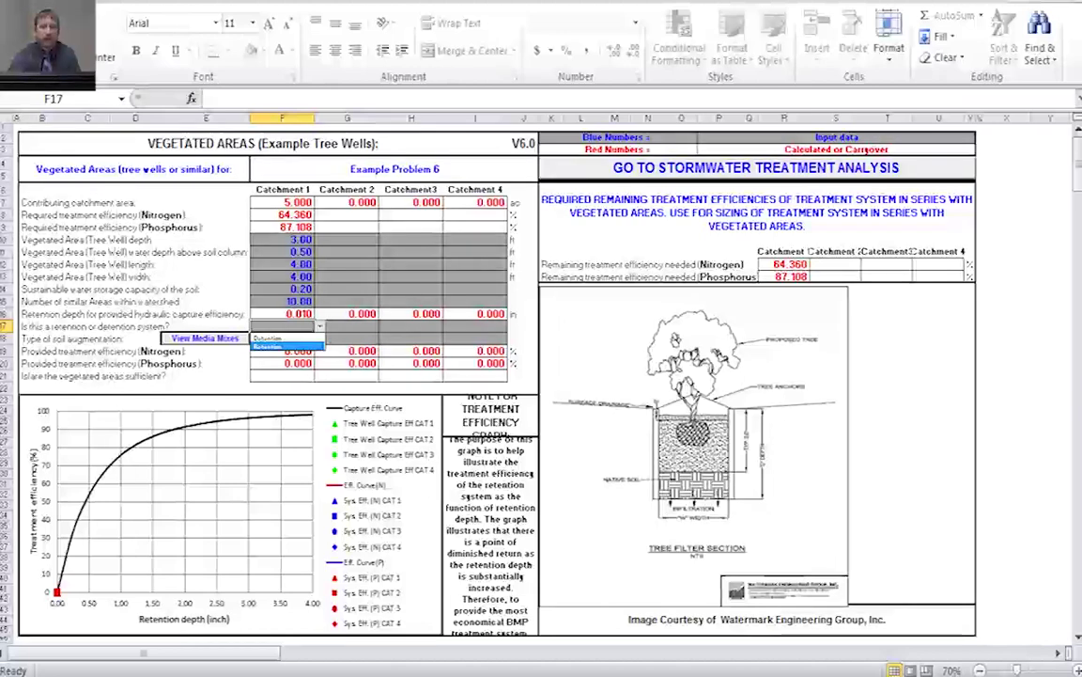
key("Return")
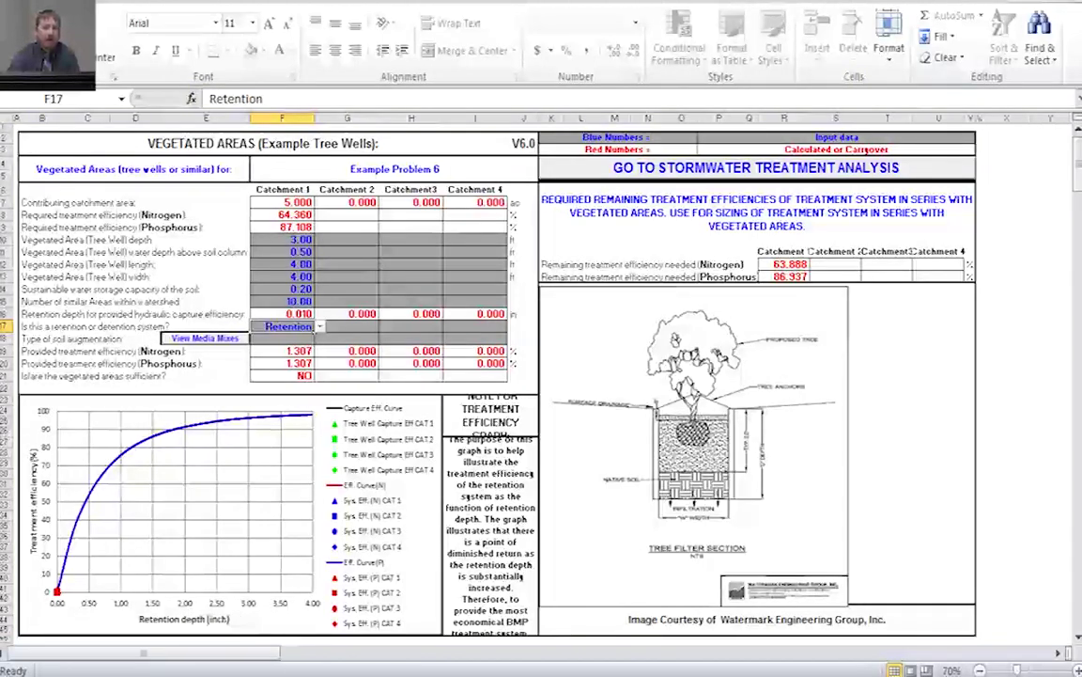
mouse_move(56, 592)
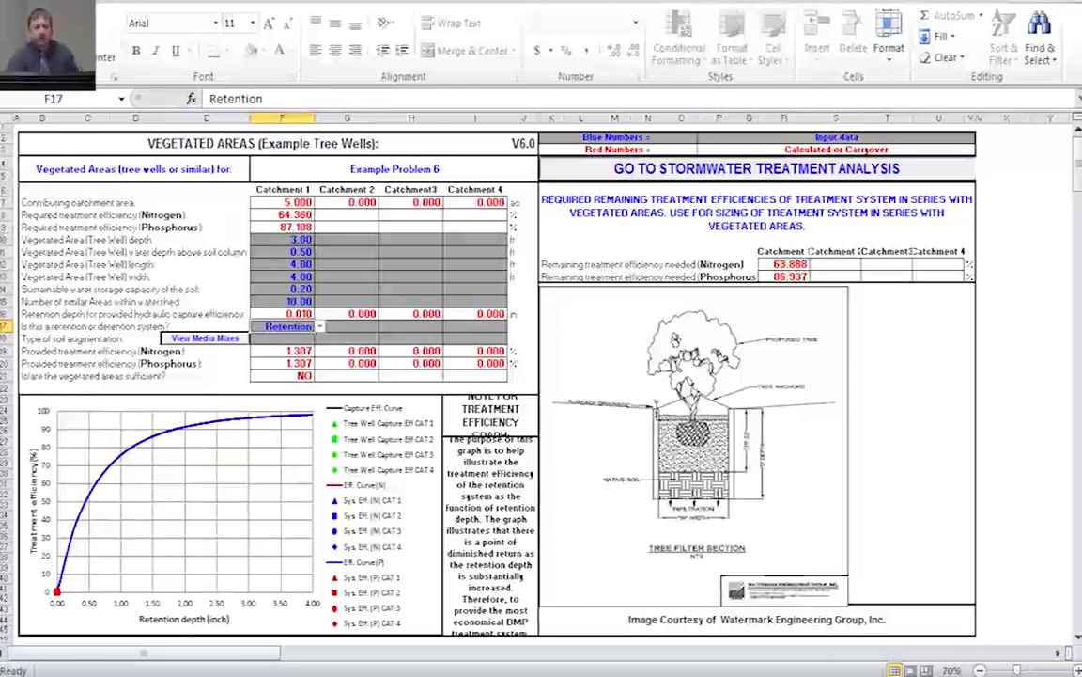
From the stormwater treatment analysis, open the exfiltration trench analysis and set catchment 1's provided retention depth to 0.5 in.
left_click(757, 168)
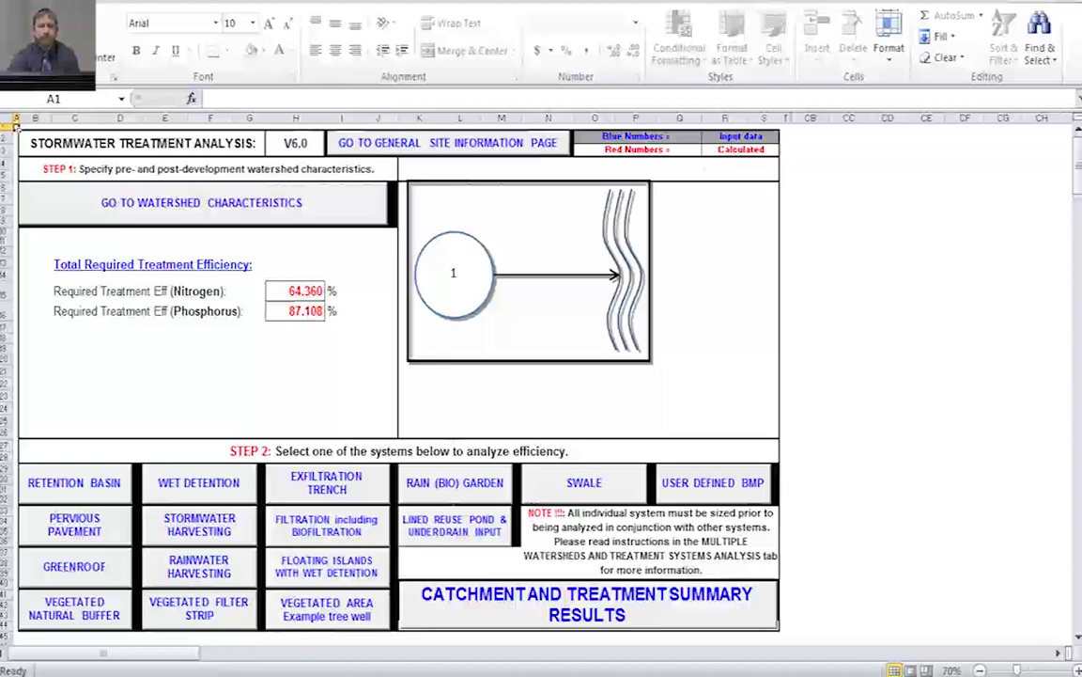
left_click(326, 482)
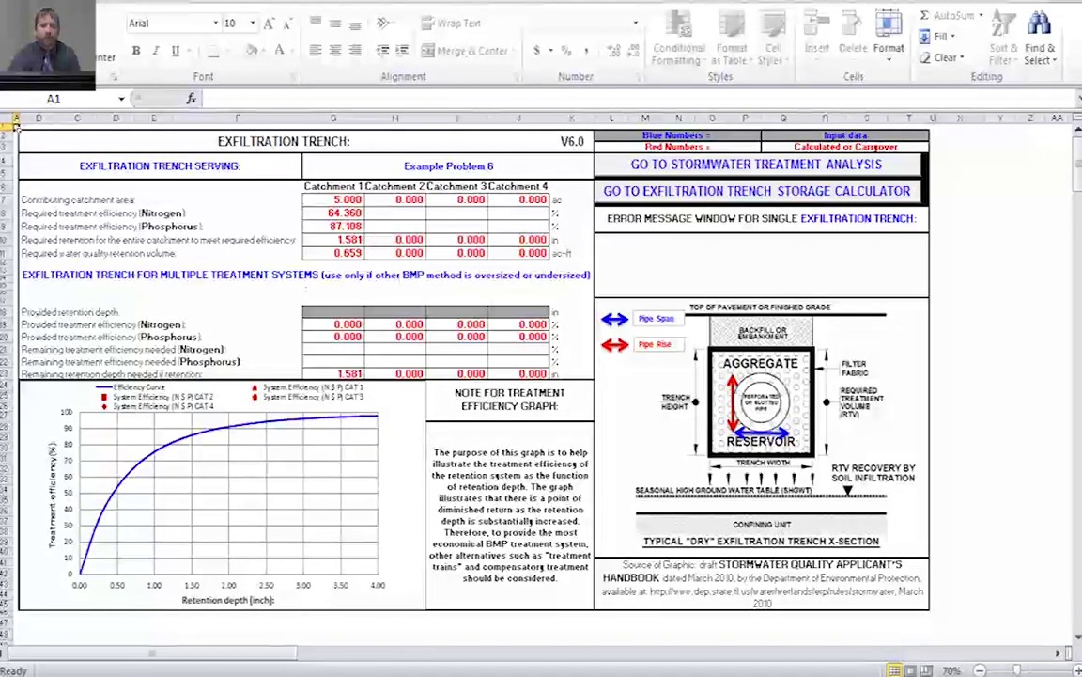
left_click(334, 311)
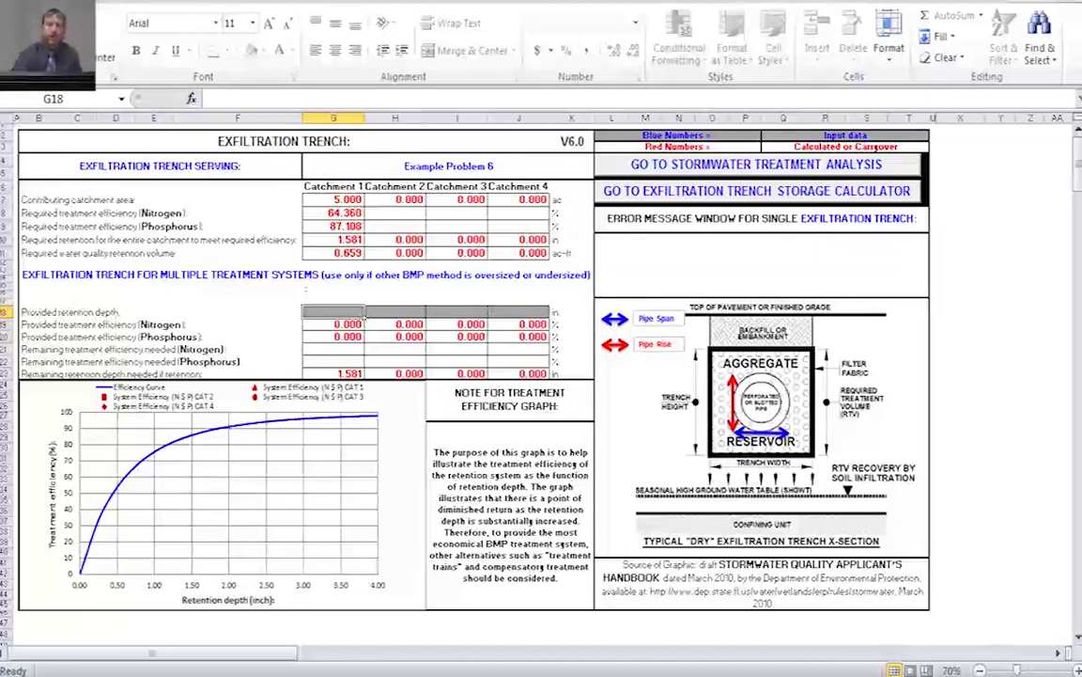
type(".5")
key("Tab")
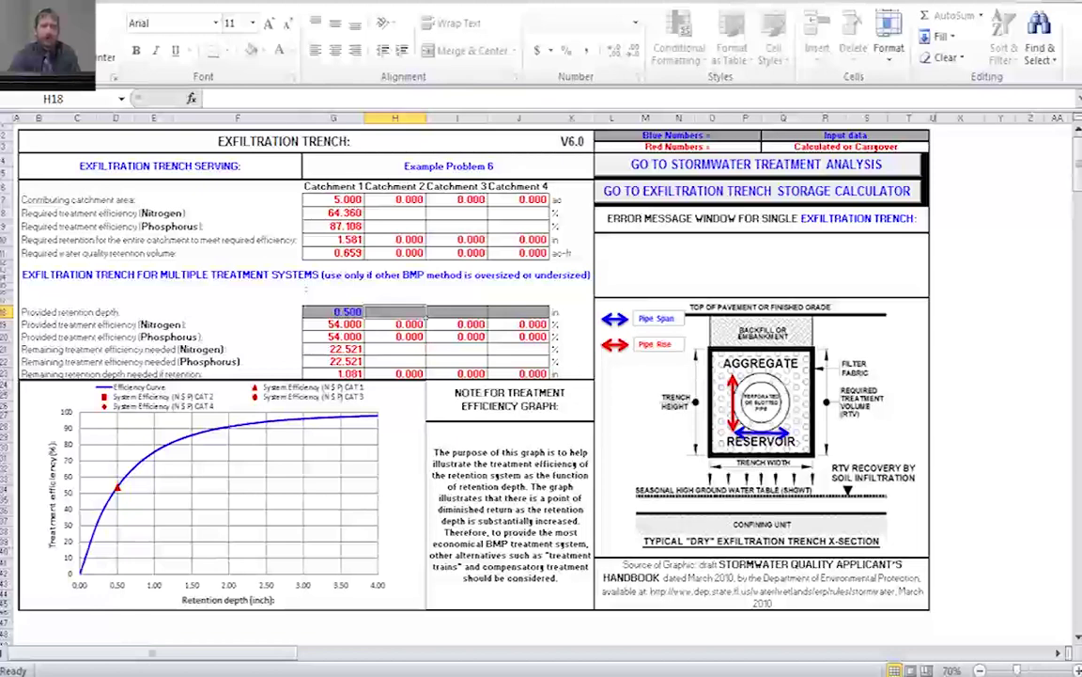
mouse_move(116, 488)
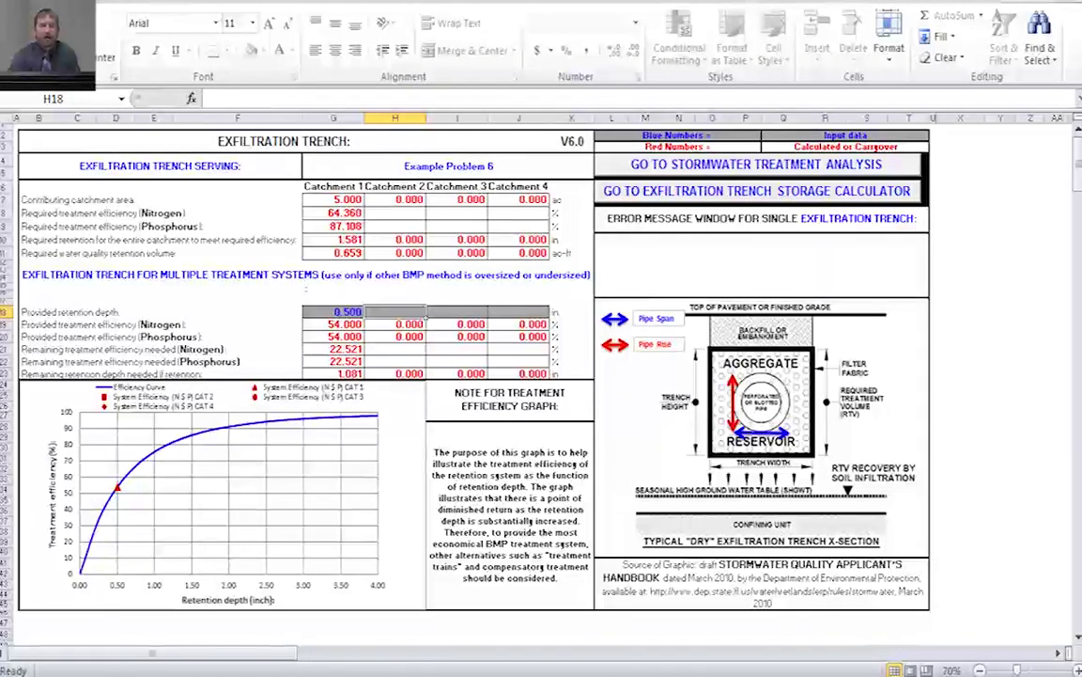
Return to the stormwater treatment analysis, open the retention basin analysis and set catchment 1's provided retention depth to 0.9 in.
key("ctrl+Page_Up")
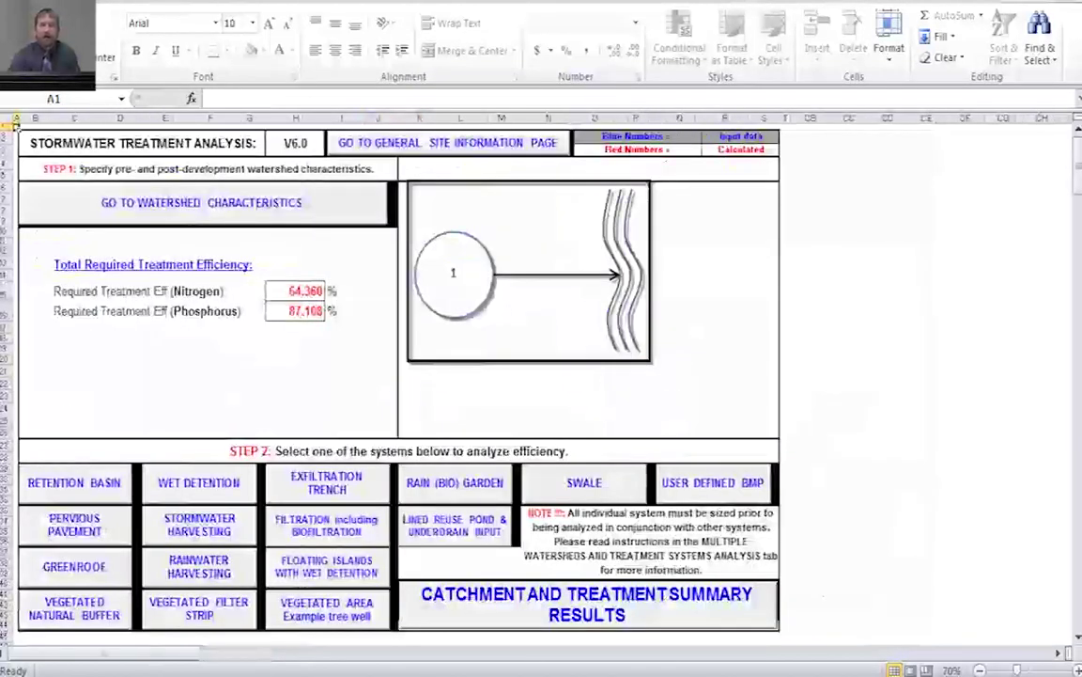
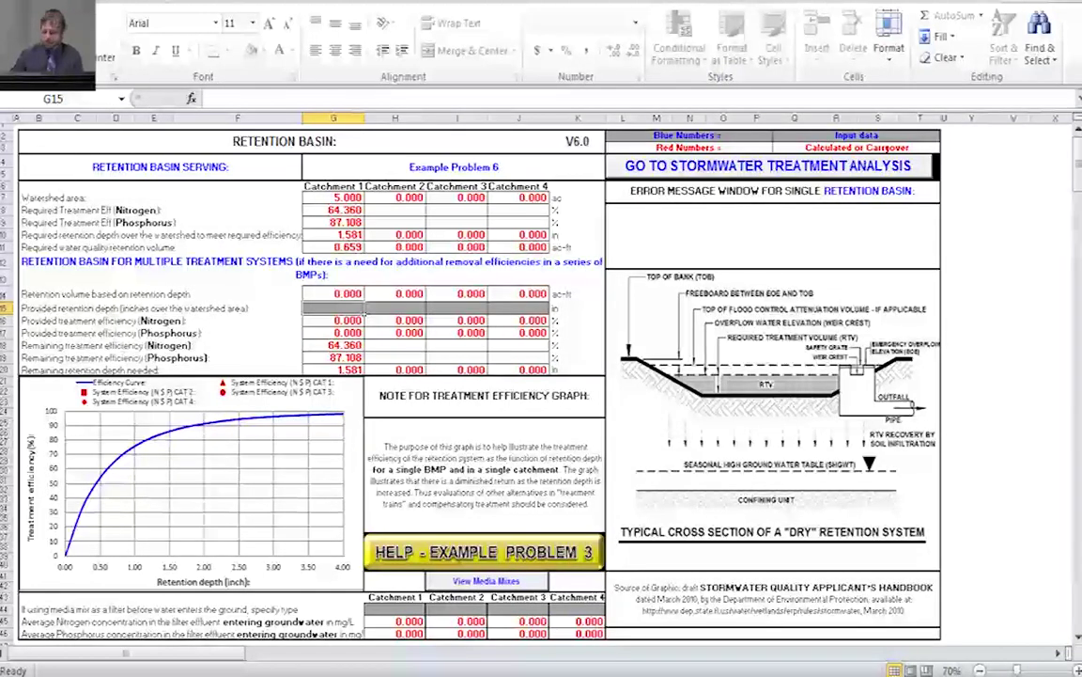
type(".9")
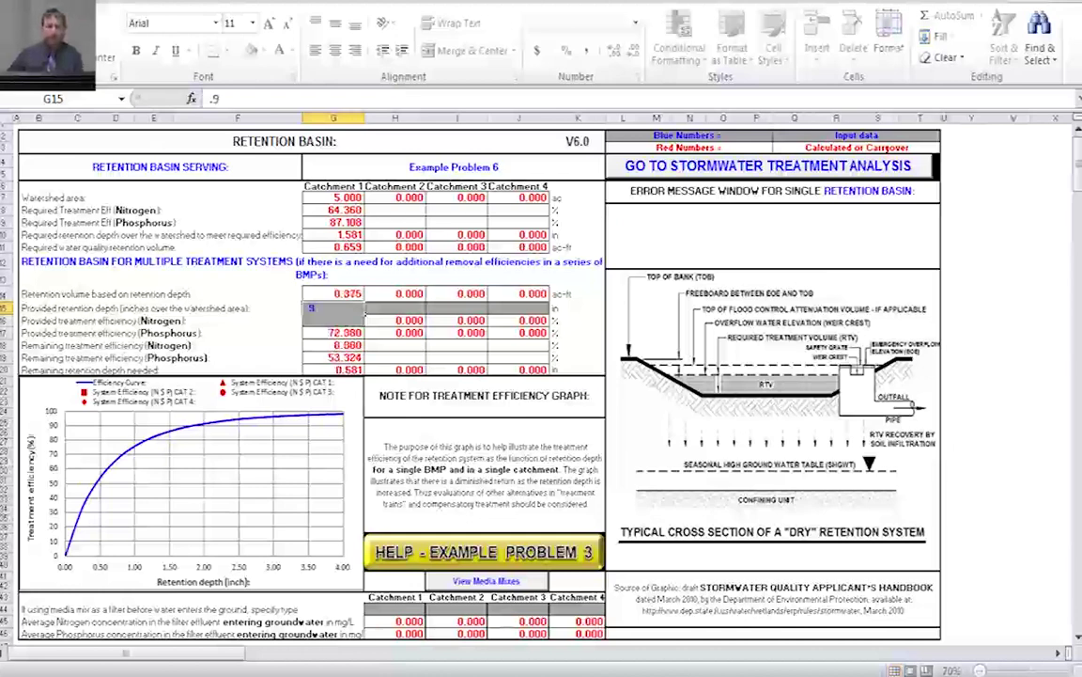
key("Tab")
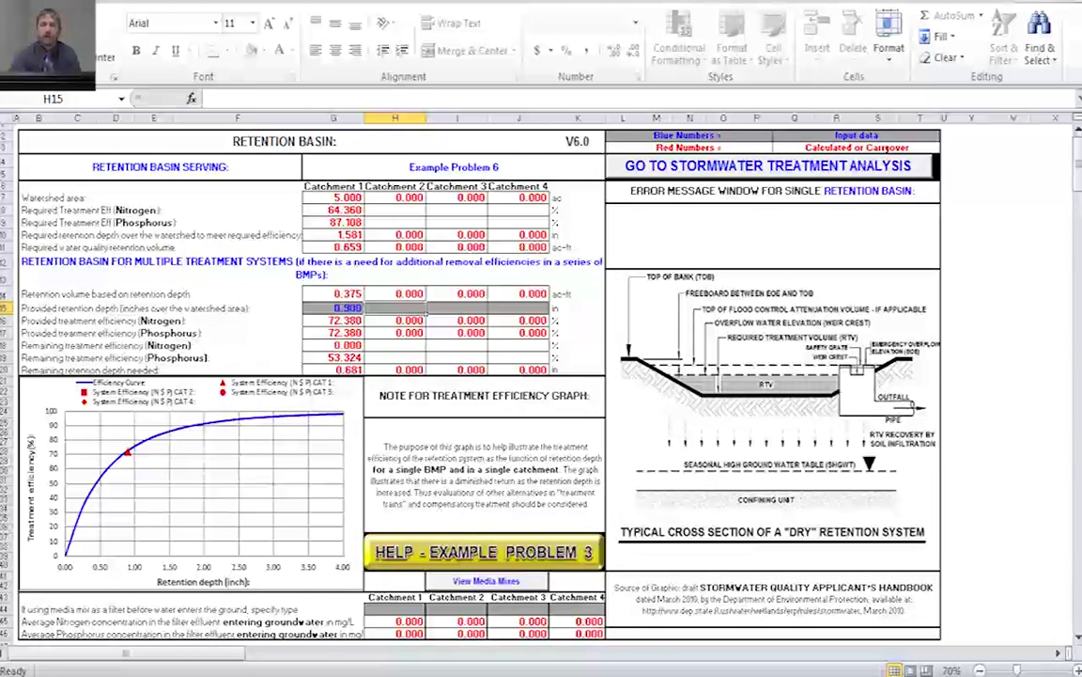
Open the catchment and treatment summary results and compare the provided nitrogen and phosphorus efficiencies and loads with the targets.
left_click(768, 165)
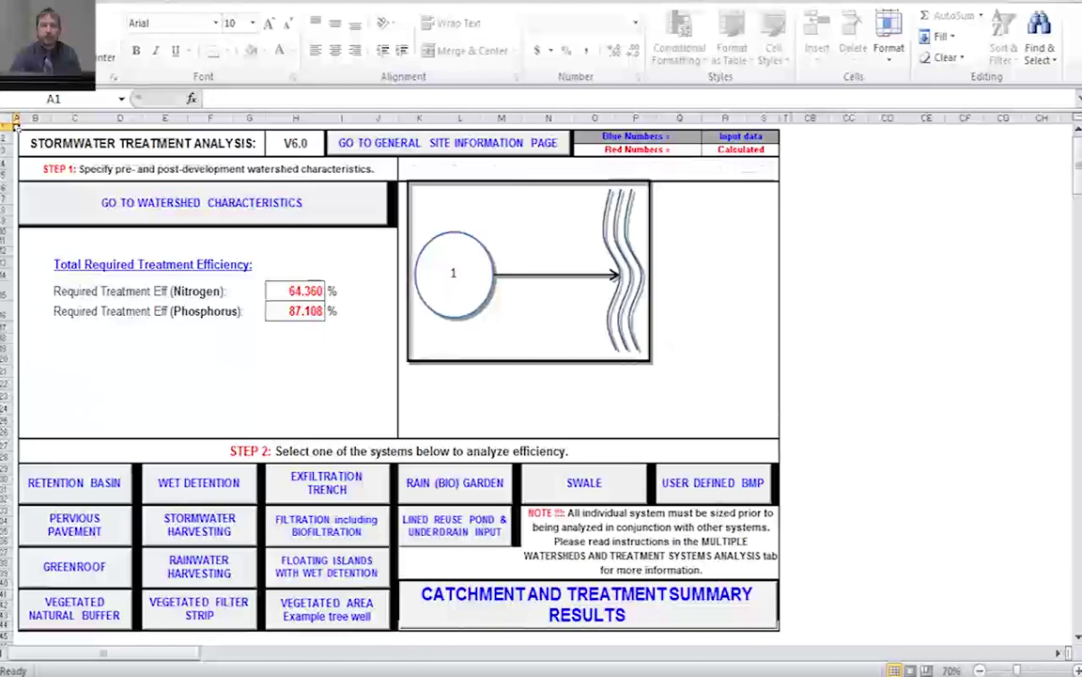
left_click(588, 603)
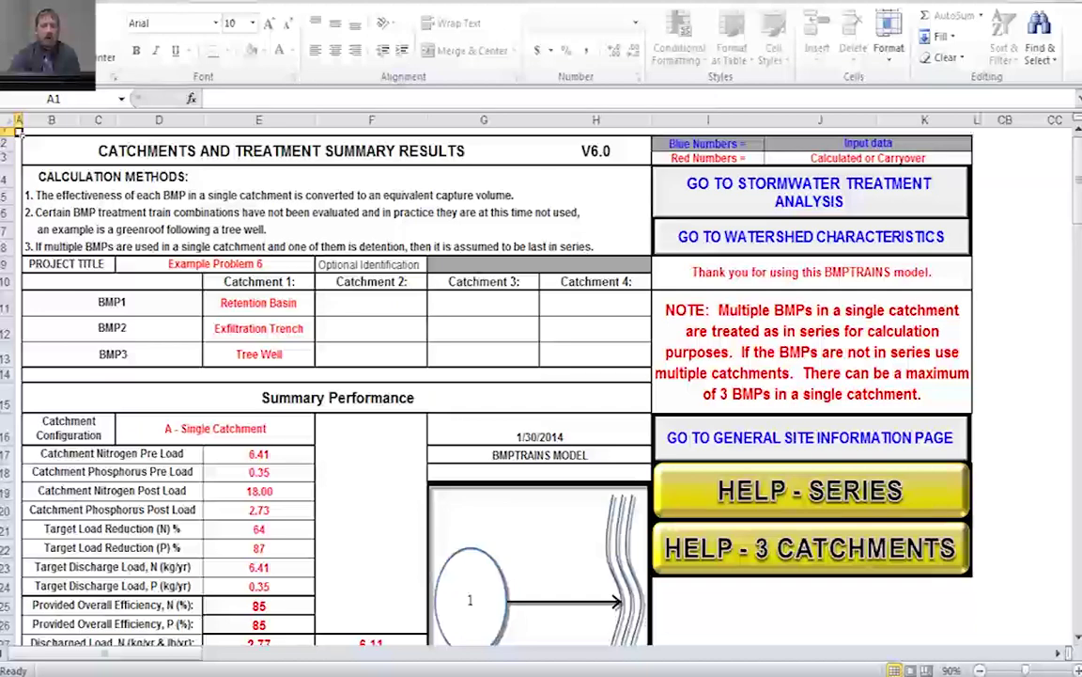
scroll(487, 376, "down", 1)
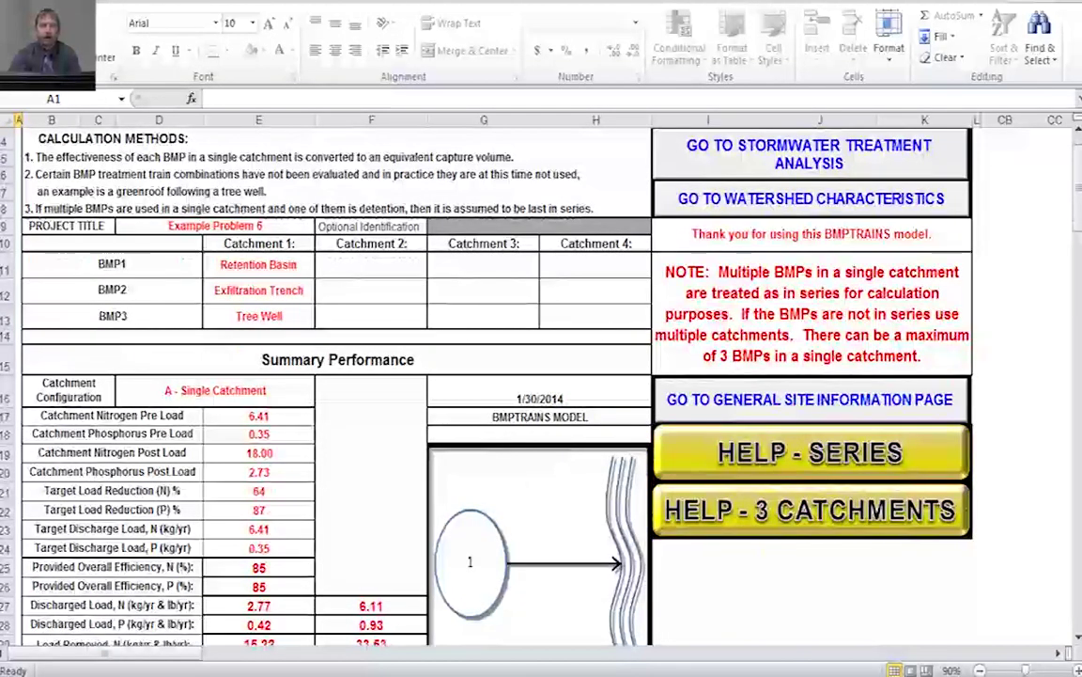
scroll(487, 376, "down", 1)
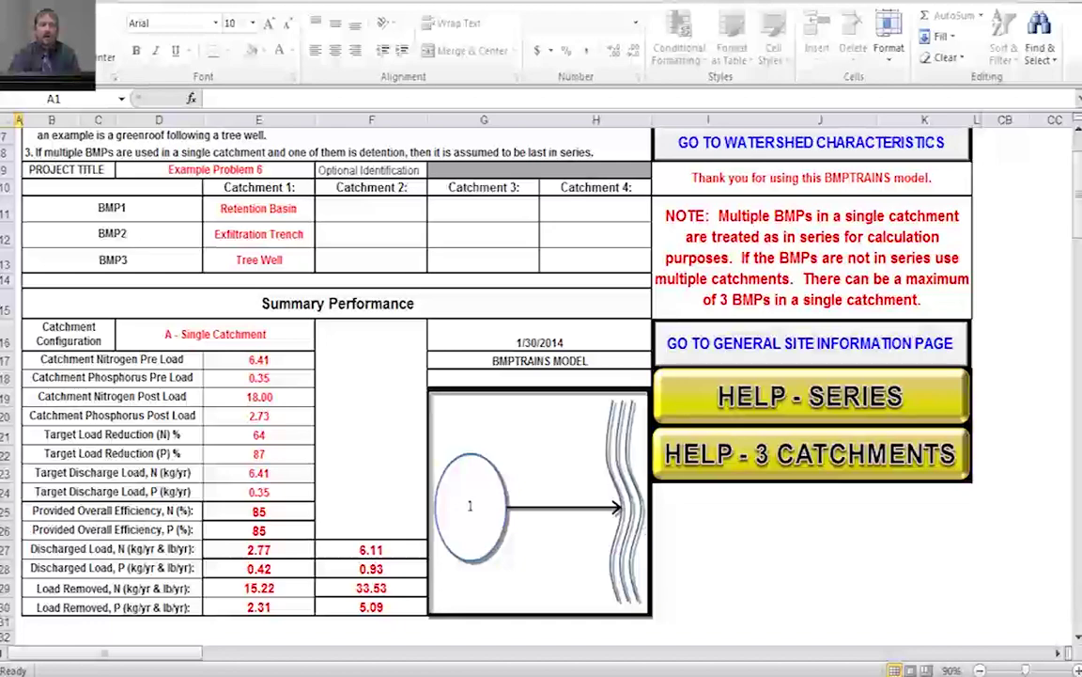
scroll(488, 376, "up", 2)
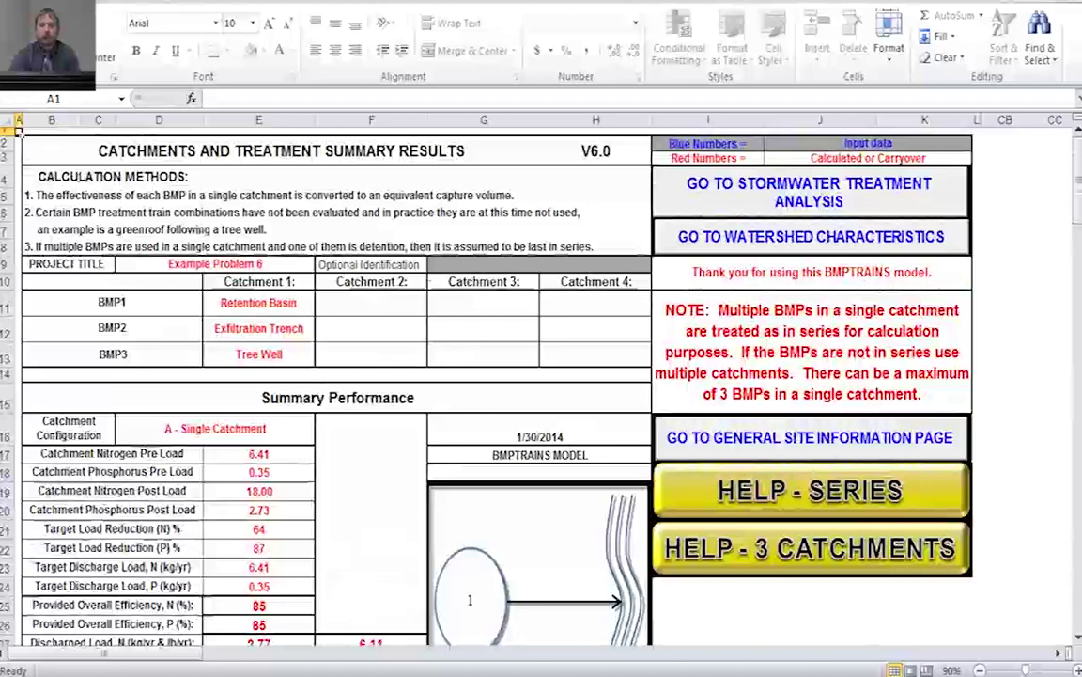
Go back to the exfiltration trench analysis and set catchment 1's provided retention depth to 0.57 in.
left_click(809, 191)
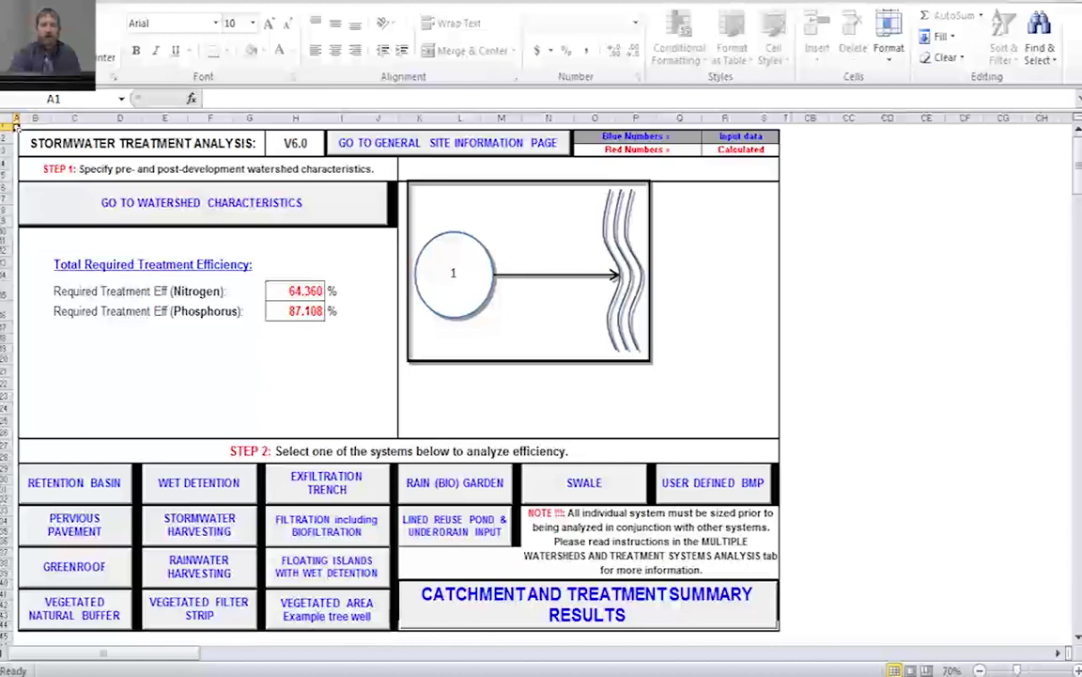
left_click(326, 482)
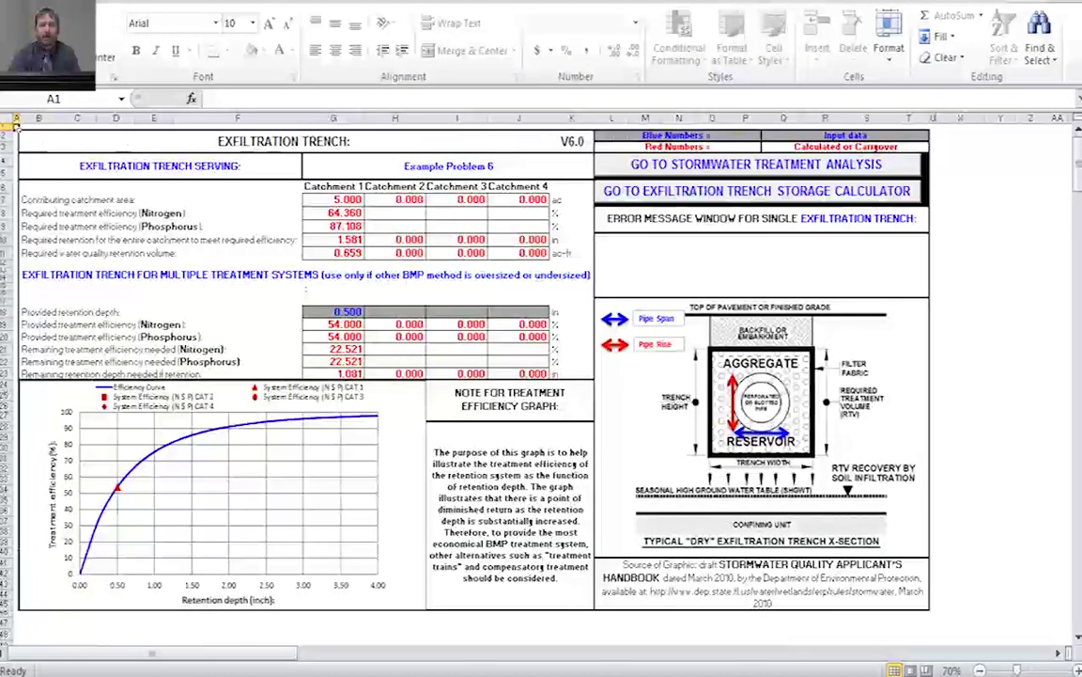
left_click(333, 311)
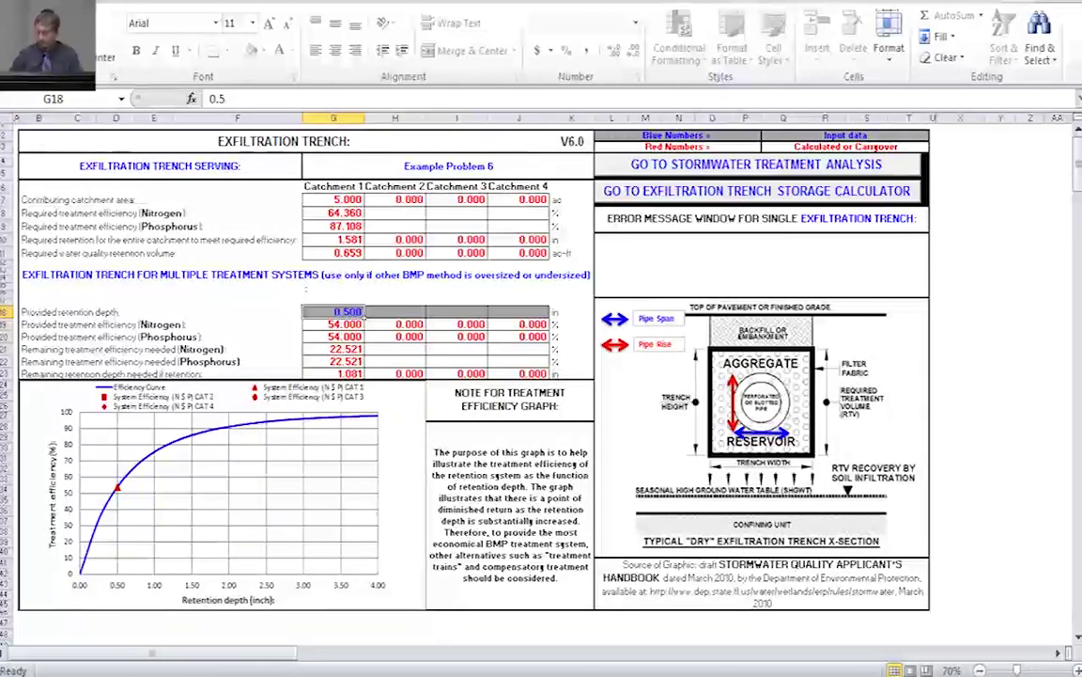
type(".57")
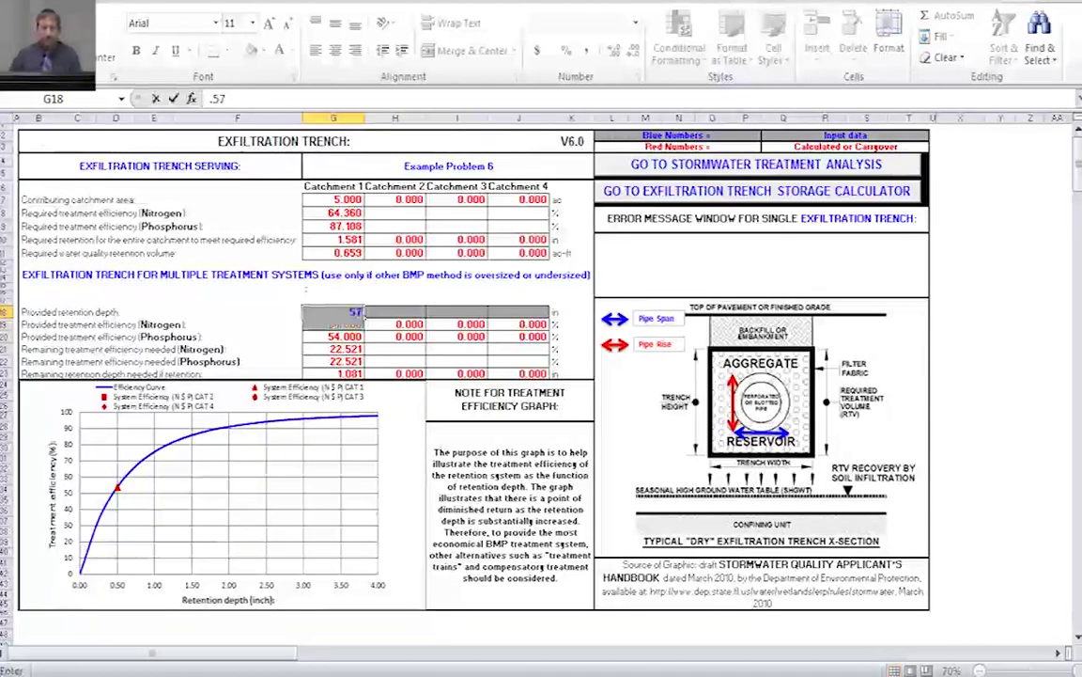
key("Tab")
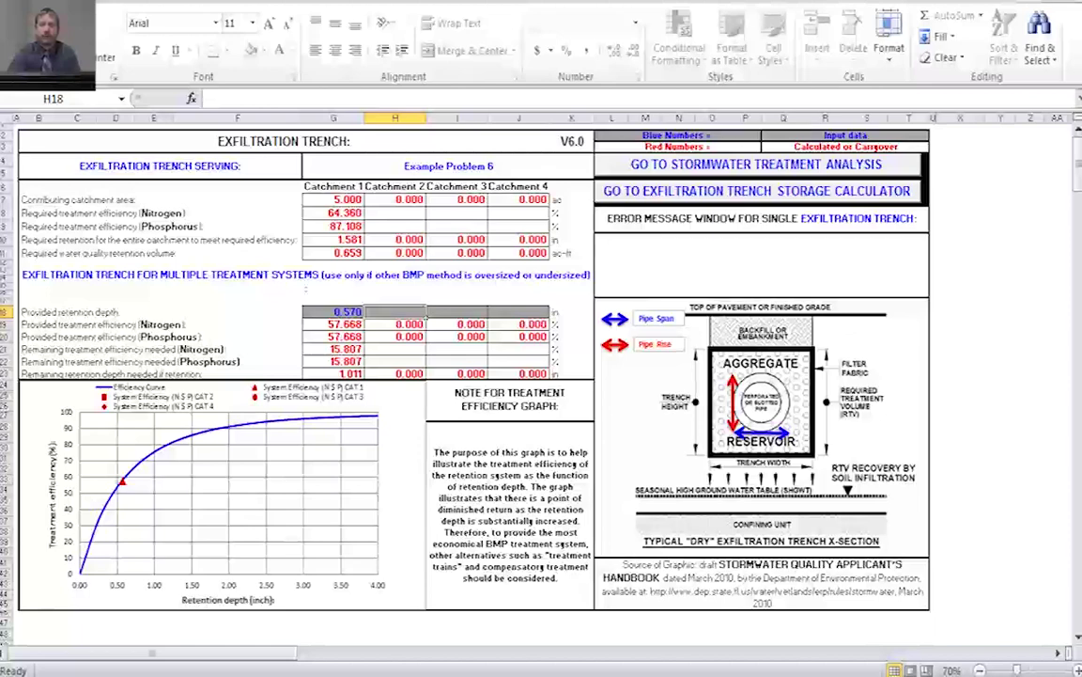
Go back to the retention basin analysis and set catchment 1's provided retention depth to 1 in.
left_click(757, 165)
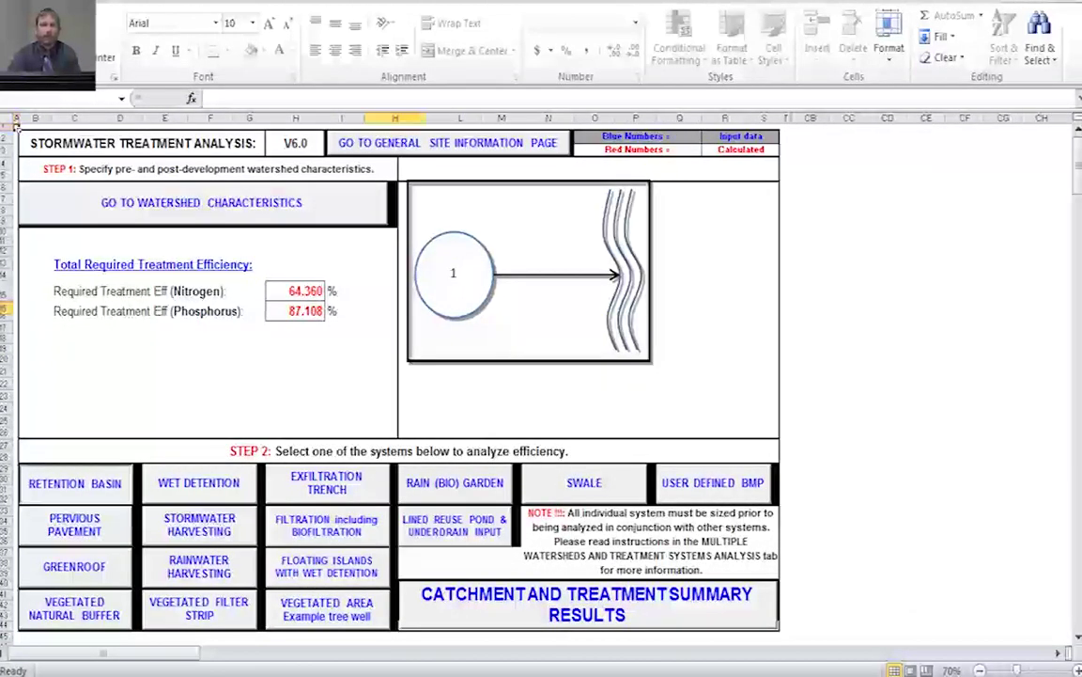
left_click(74, 479)
left_click(343, 307)
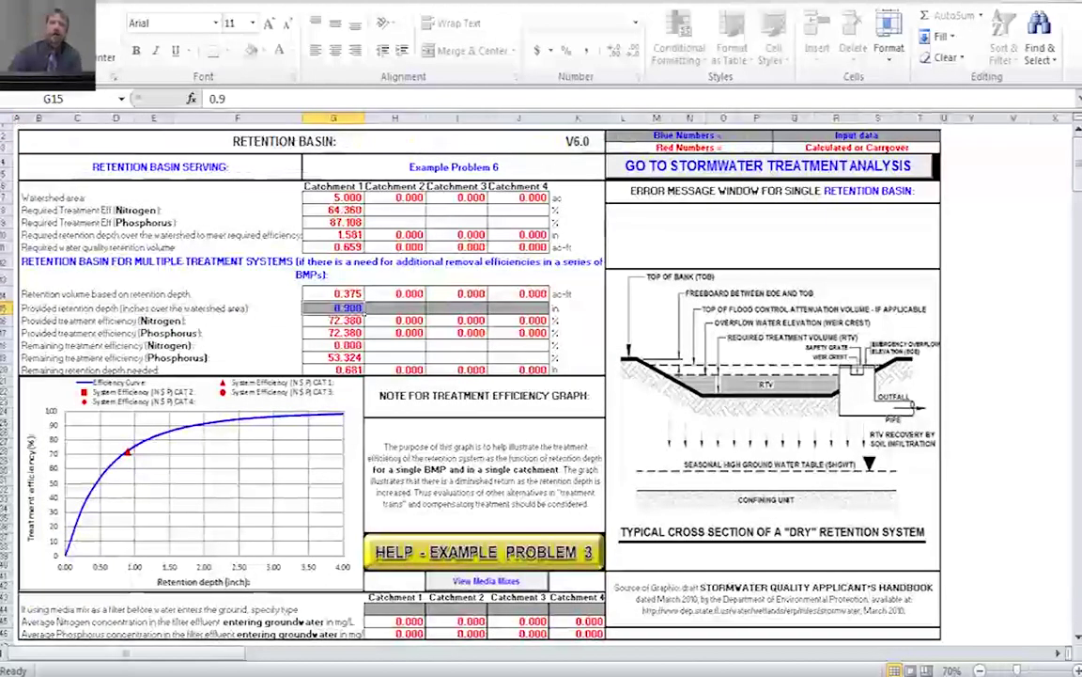
type("1")
key("Tab")
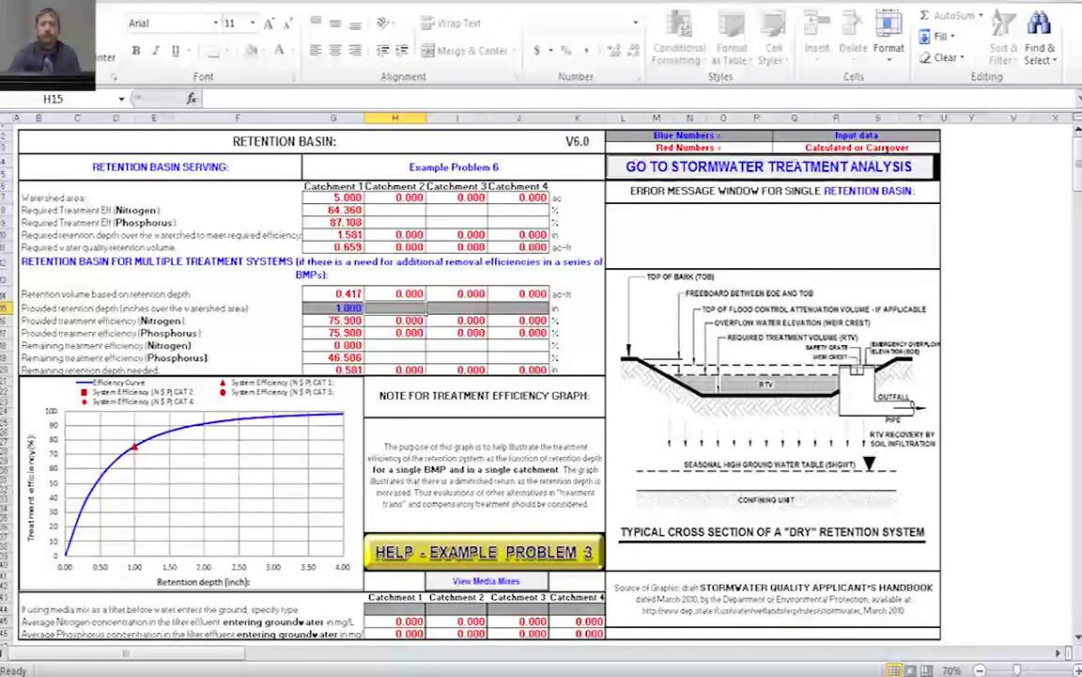
Reopen the catchment and treatment summary results and check the overall efficiencies and discharged loads for the resized trench and basin.
left_click(768, 166)
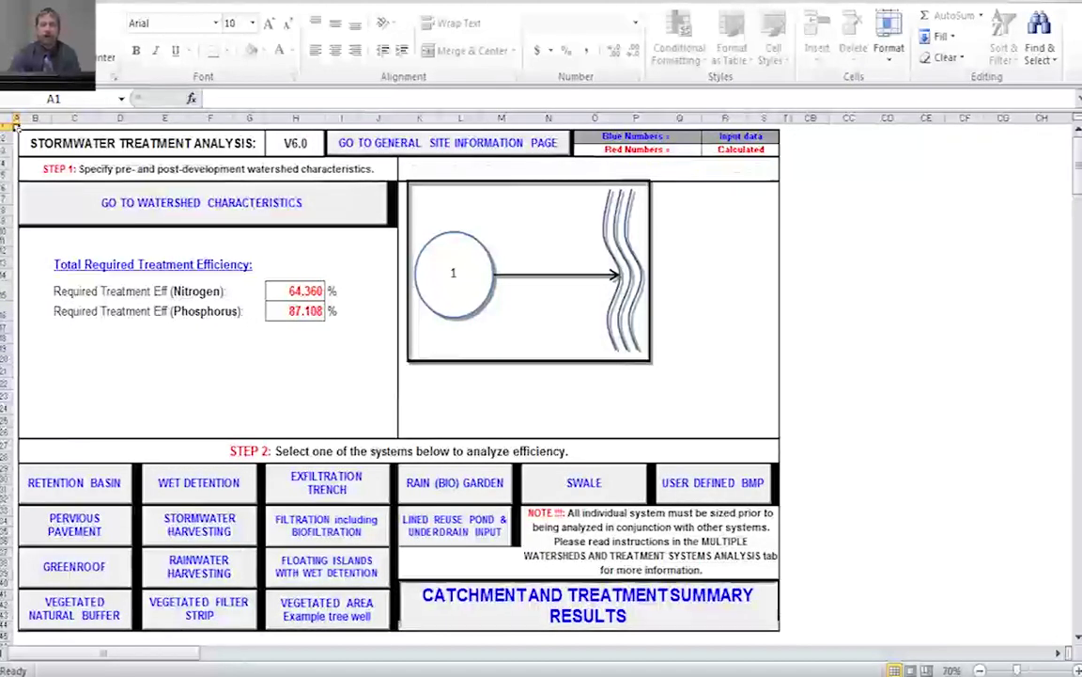
left_click(587, 604)
scroll(487, 376, "down", 2)
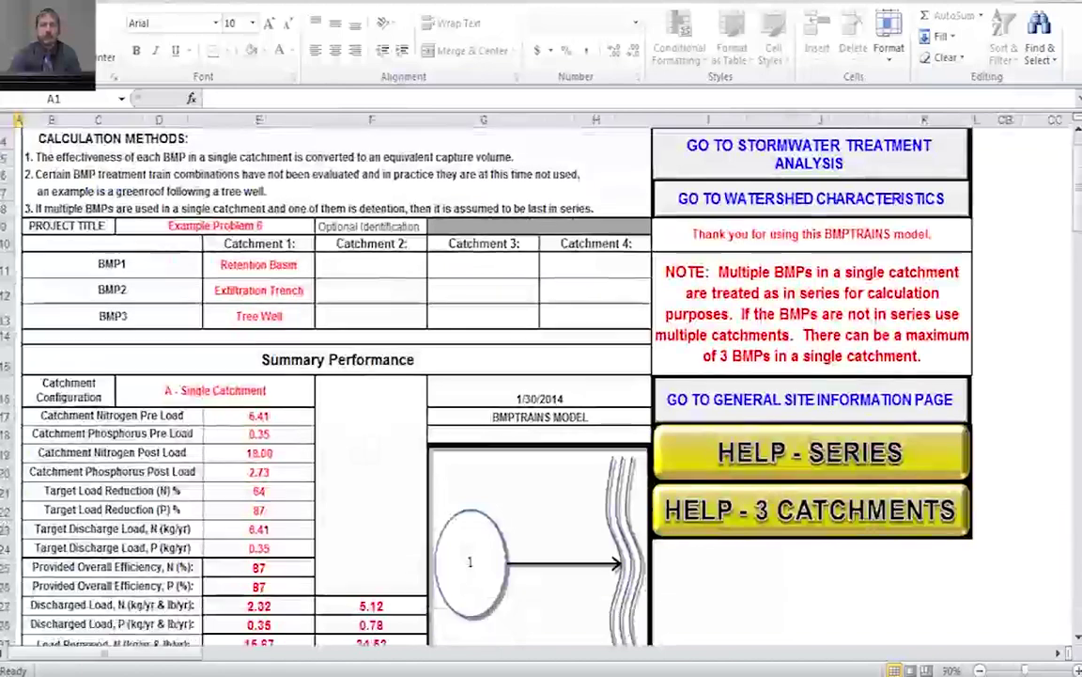